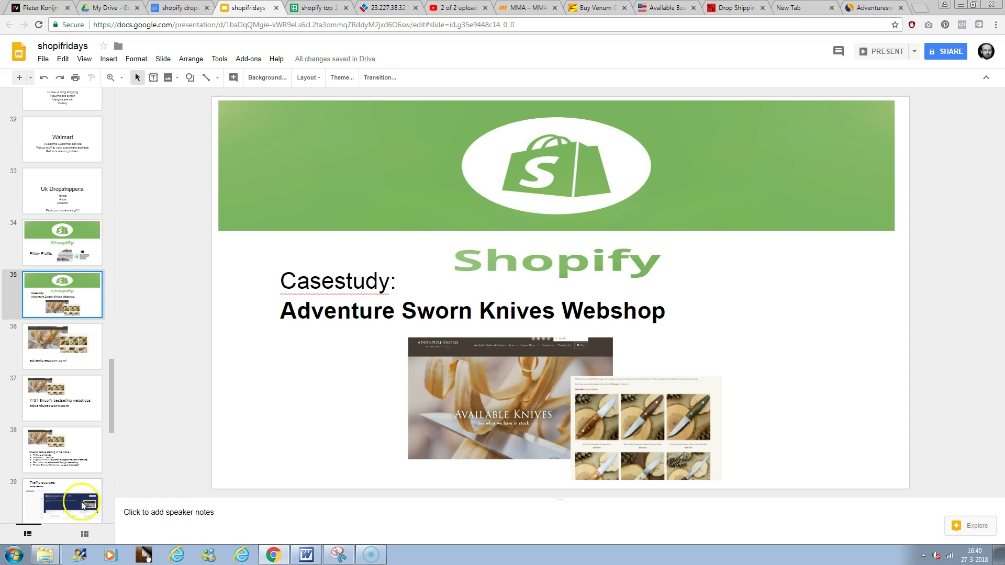
Step: Review the adventuresworn.com and #181 bestselling webshops slides, then switch to the Bushcraft Knives store tab
click(61, 360)
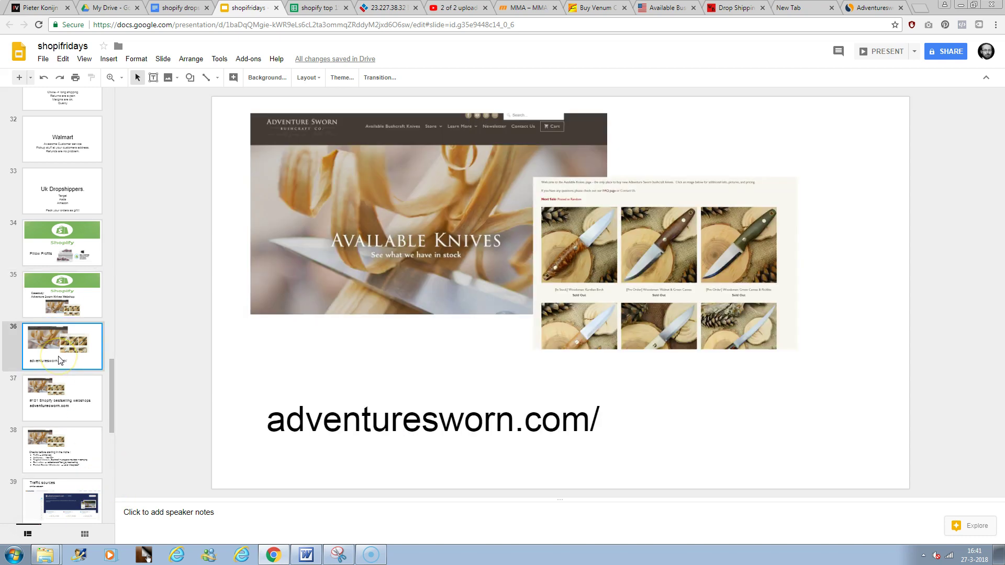
click(56, 405)
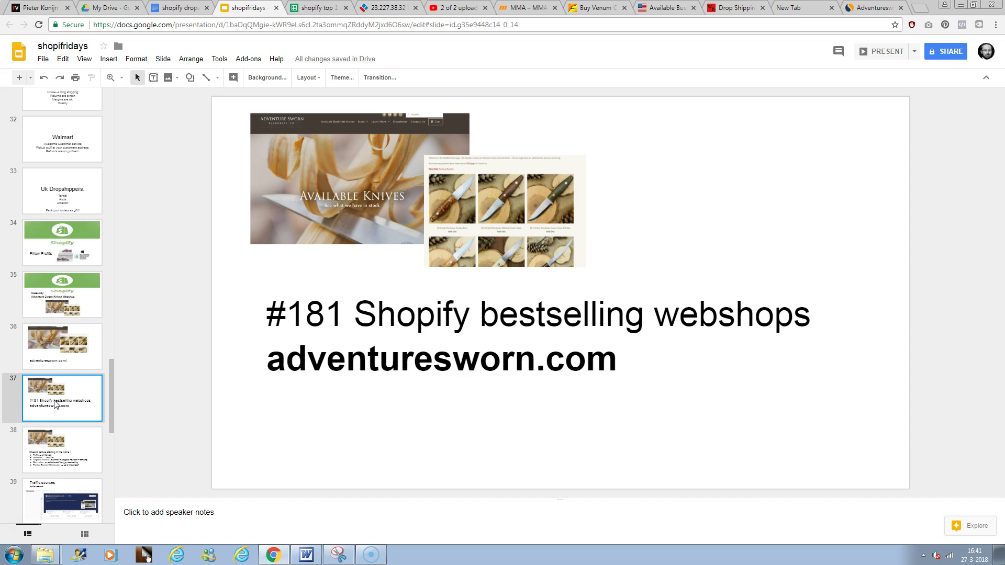
click(63, 362)
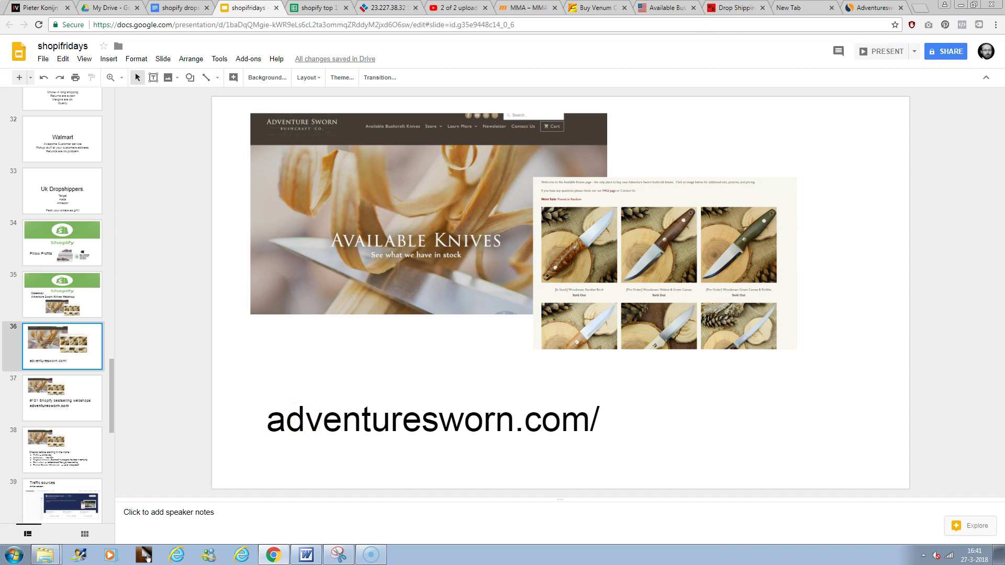
click(663, 8)
scroll(142, 262, up, 2)
Step: From the store homepage, view the CPM 3V Explorer product, then the Hiker: Green Canvas & Yellow product
click(296, 67)
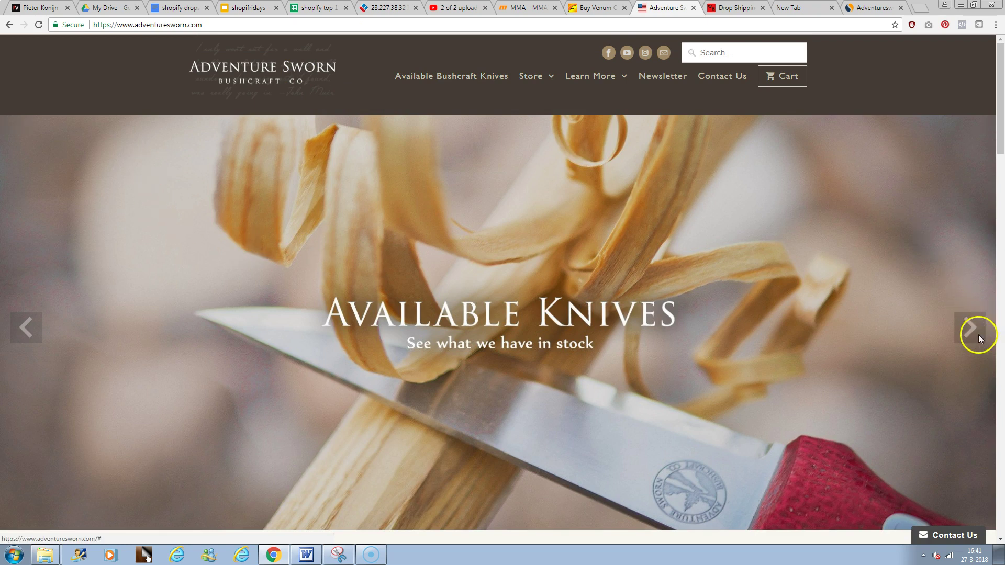
scroll(664, 303, down, 5)
scroll(488, 244, down, 2)
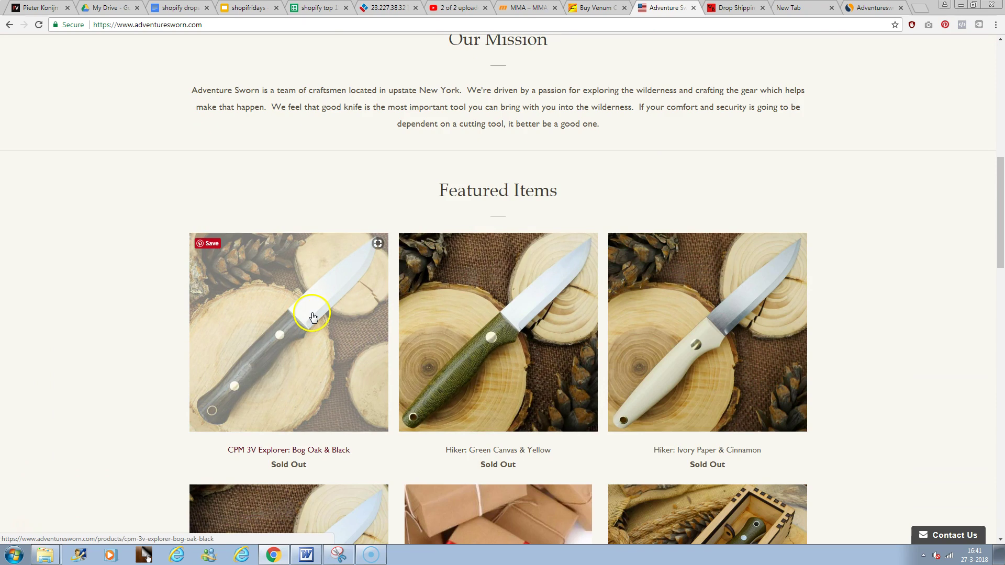
click(314, 318)
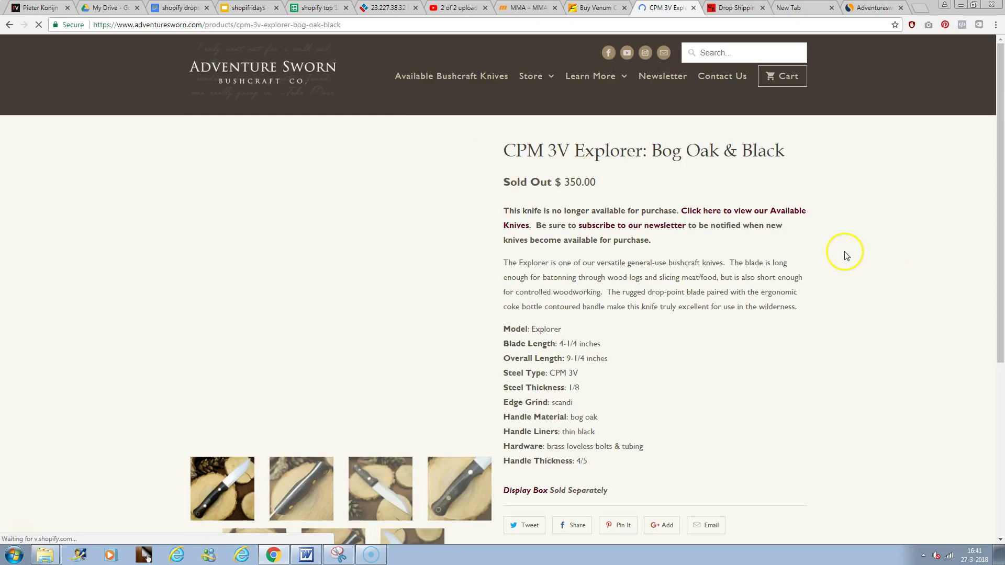
scroll(556, 253, down, 3)
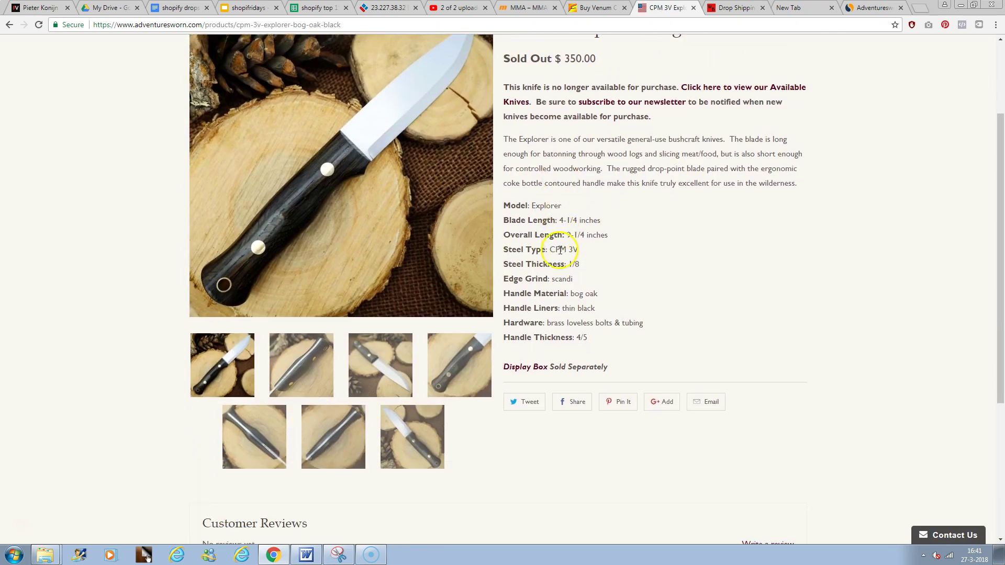
scroll(561, 255, up, 3)
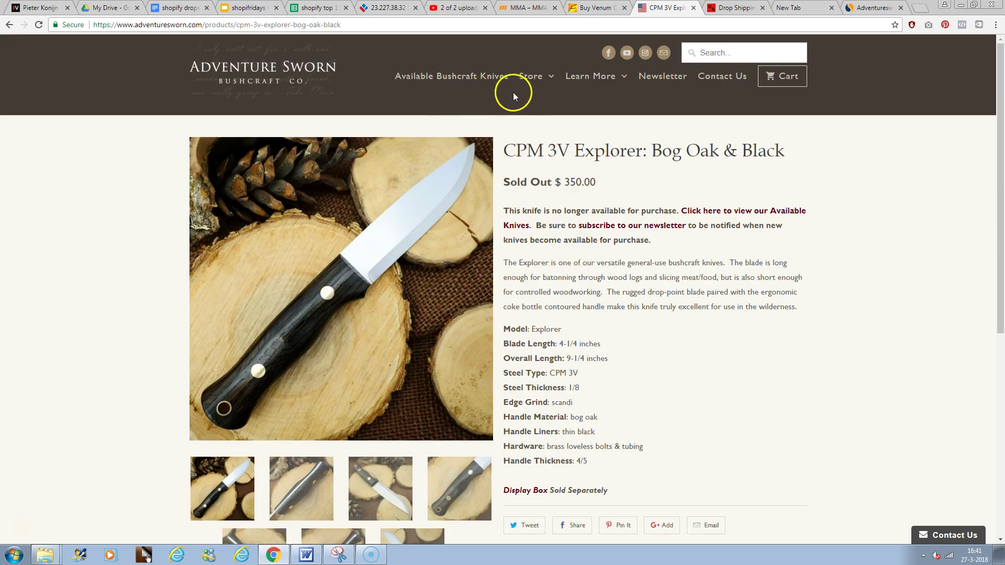
click(9, 27)
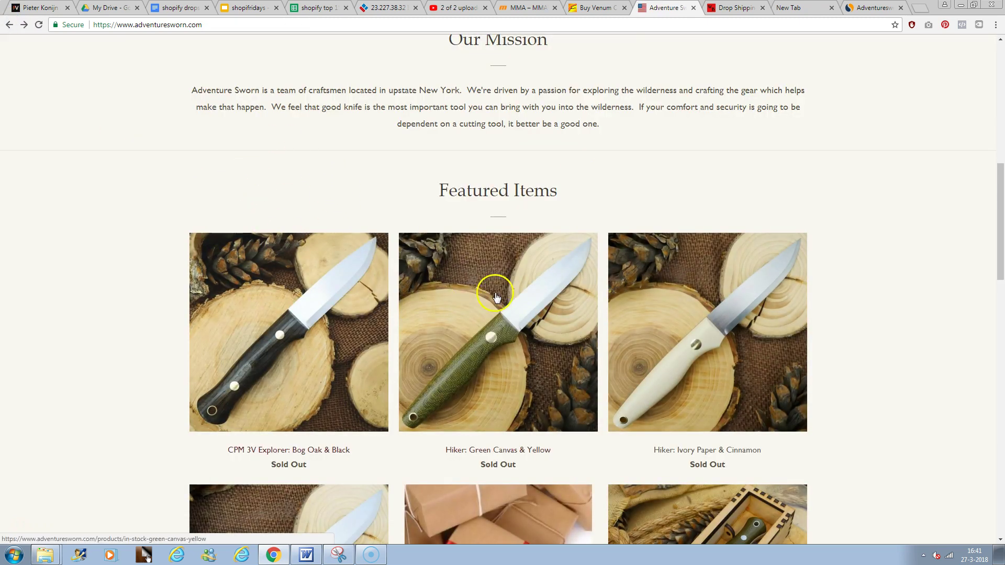
click(504, 298)
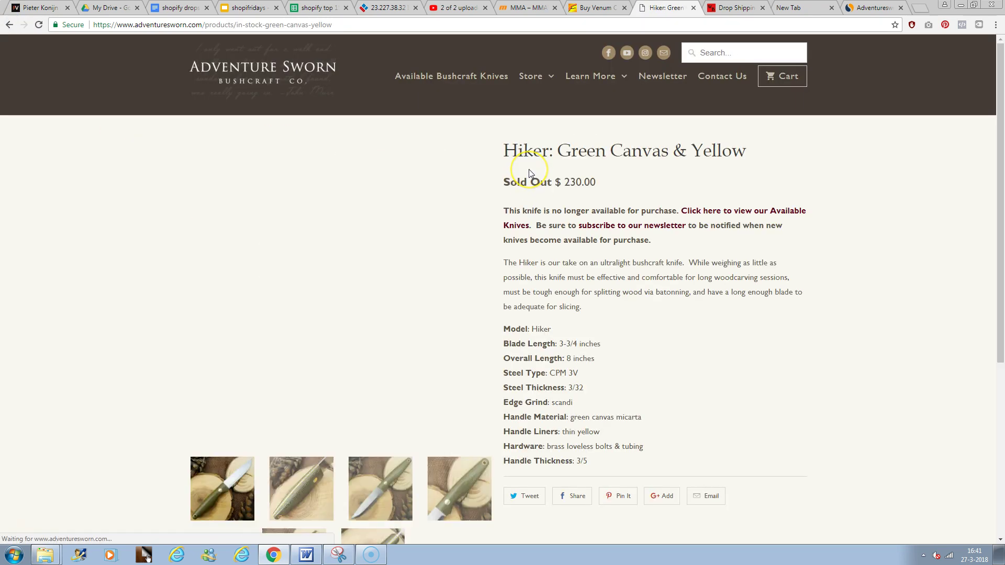
Step: Open slide 37 in the shopifridays deck and highlight '181 Shopify bestselling' in its title
click(255, 7)
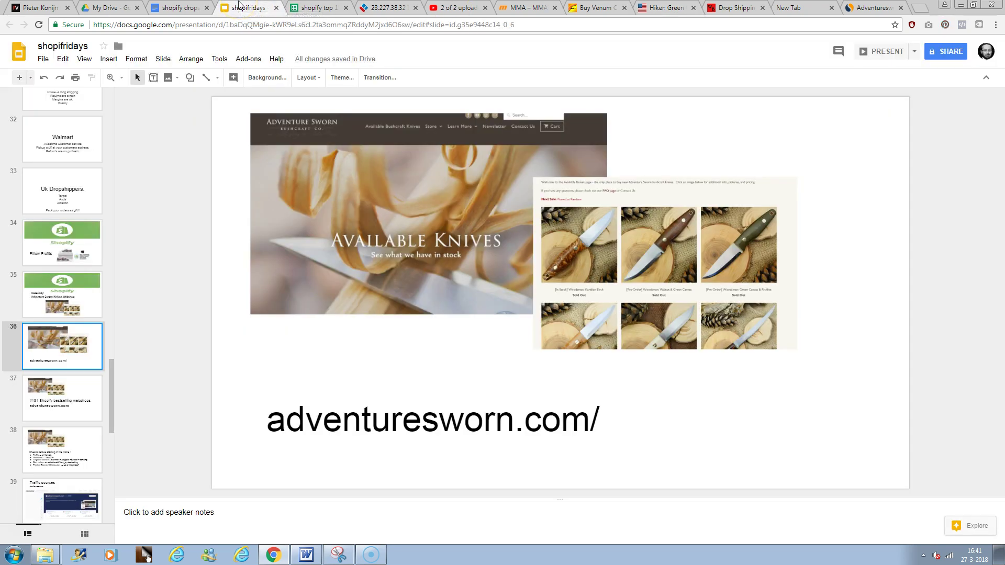
click(55, 382)
drag(285, 314, 620, 324)
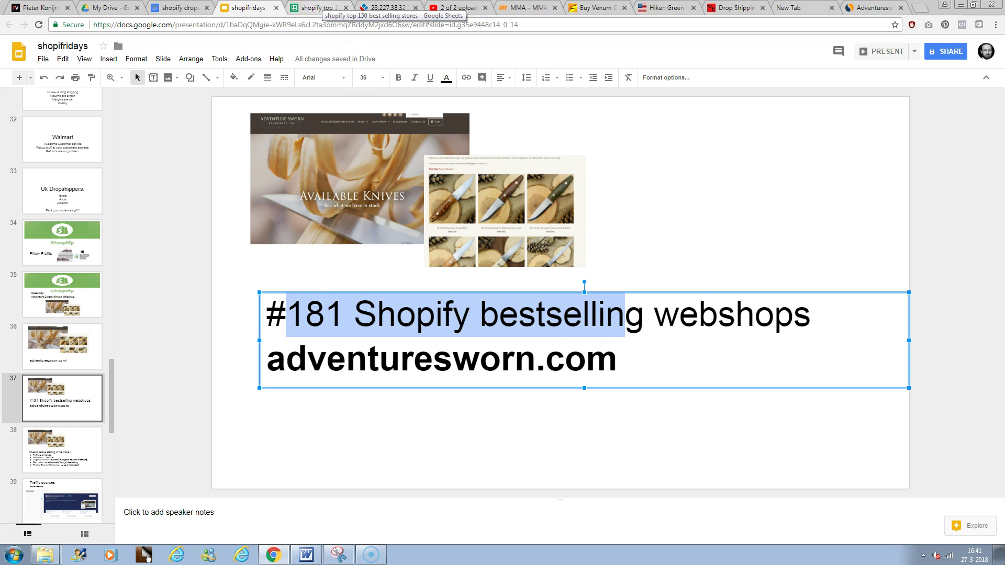
Step: Show the 'shopify top 150 best selling stores' sheet with adventuresworn.com at rank 181
click(318, 8)
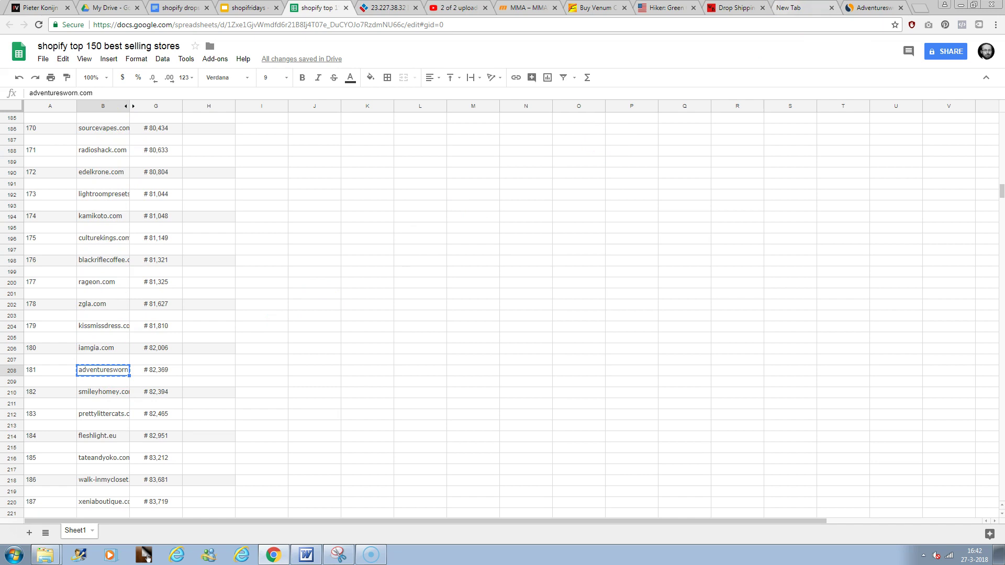
Step: Go from the Hiker product page to the homepage and open the Classic Bushcraft Knife journal article
click(664, 8)
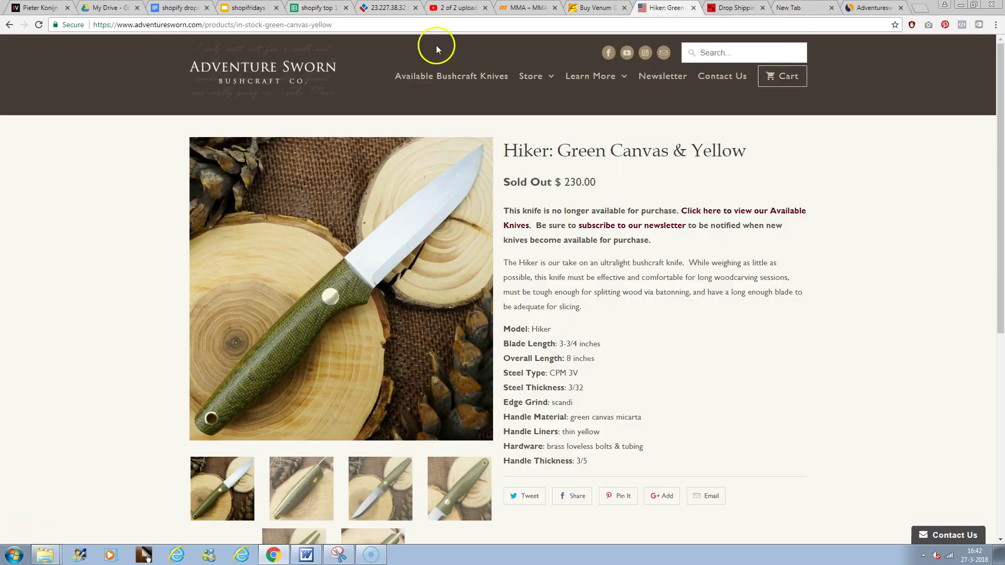
click(233, 71)
mouse_move(596, 76)
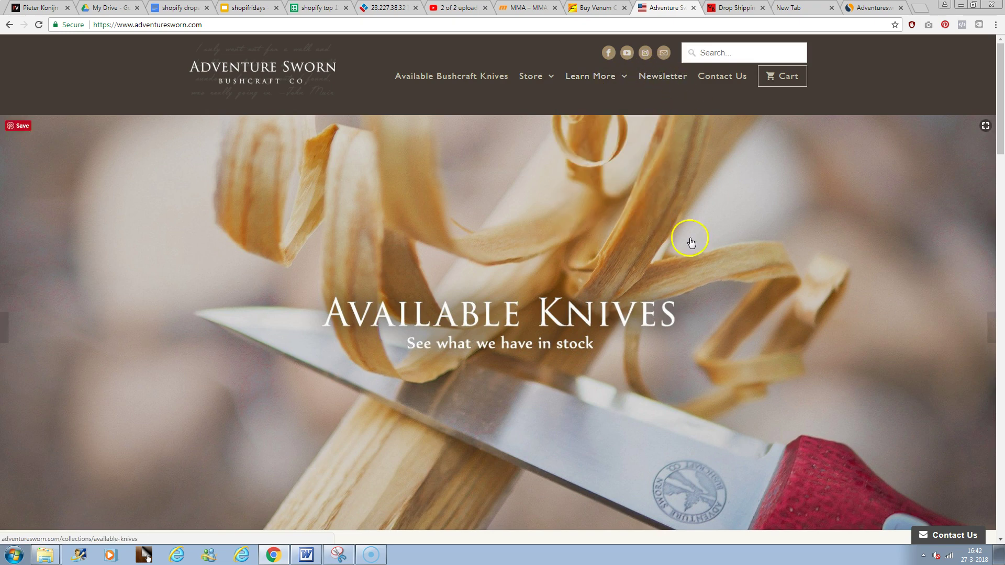
scroll(601, 251, down, 3)
scroll(602, 251, down, 2)
scroll(601, 251, down, 3)
scroll(601, 252, down, 5)
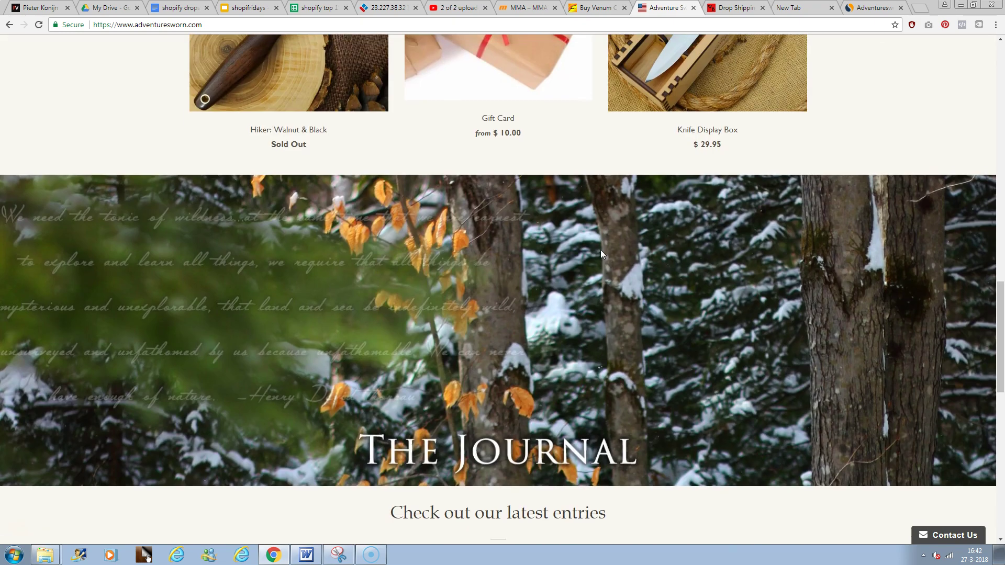
scroll(601, 253, down, 5)
scroll(601, 253, up, 3)
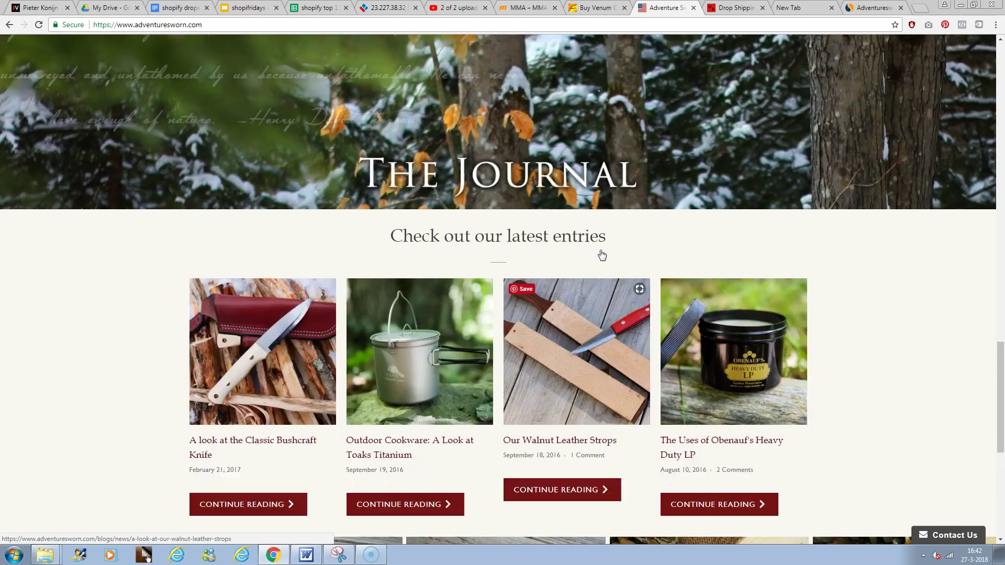
scroll(561, 207, down, 2)
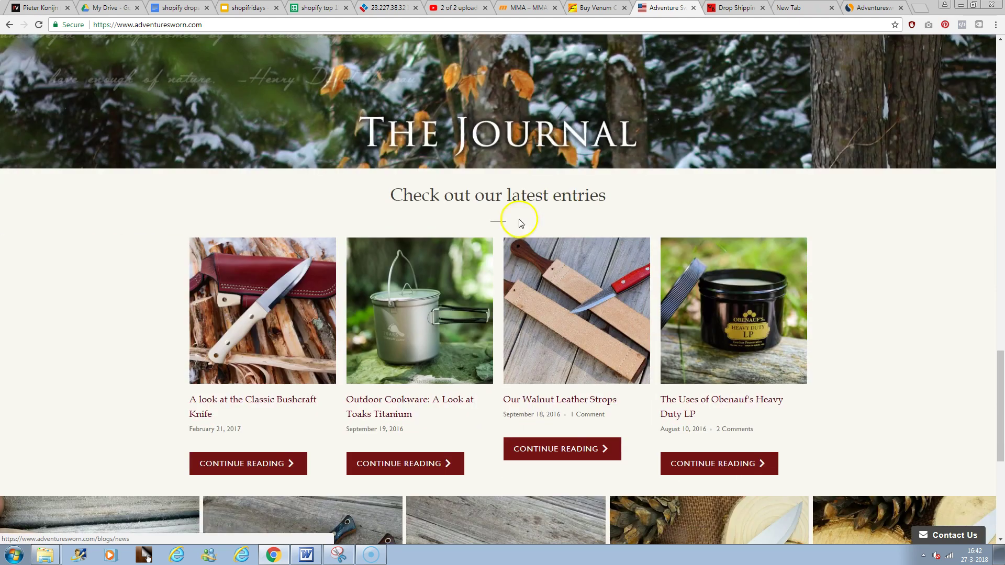
click(244, 467)
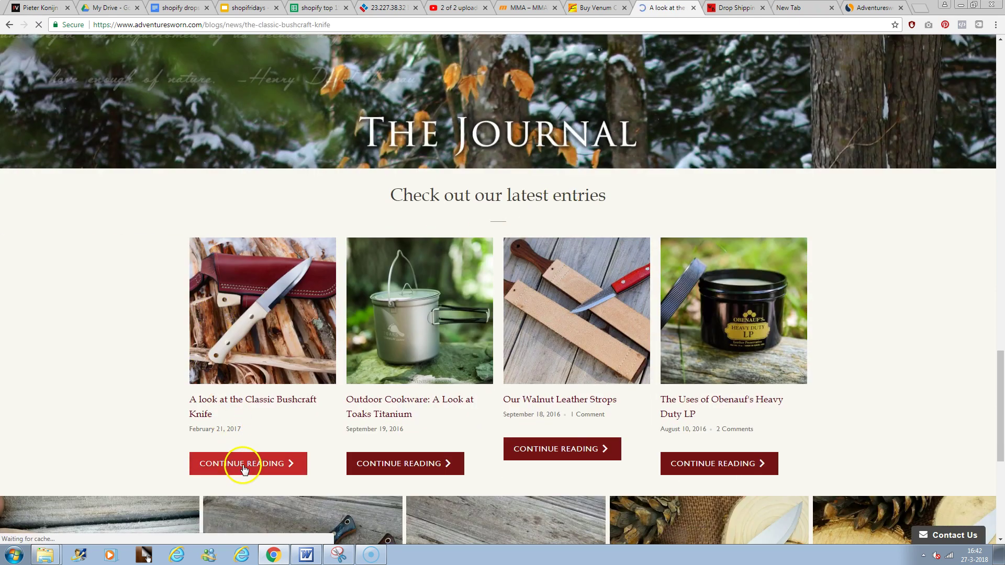
scroll(472, 176, down, 2)
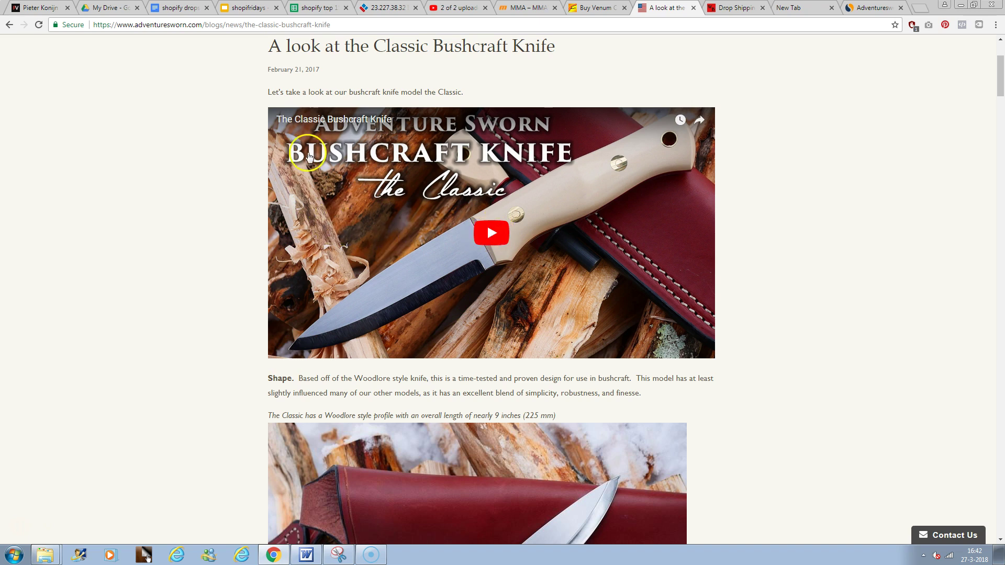
scroll(609, 307, down, 1)
scroll(610, 307, down, 3)
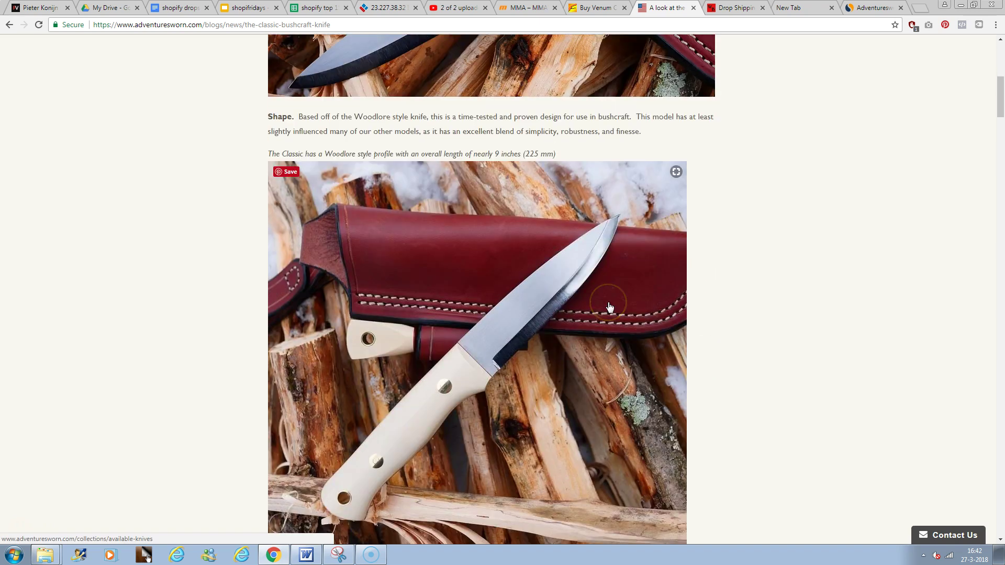
scroll(560, 280, down, 1)
scroll(575, 242, down, 5)
scroll(494, 240, down, 3)
scroll(493, 243, up, 1)
scroll(493, 244, down, 4)
scroll(493, 244, down, 1)
scroll(493, 244, down, 3)
scroll(489, 241, down, 6)
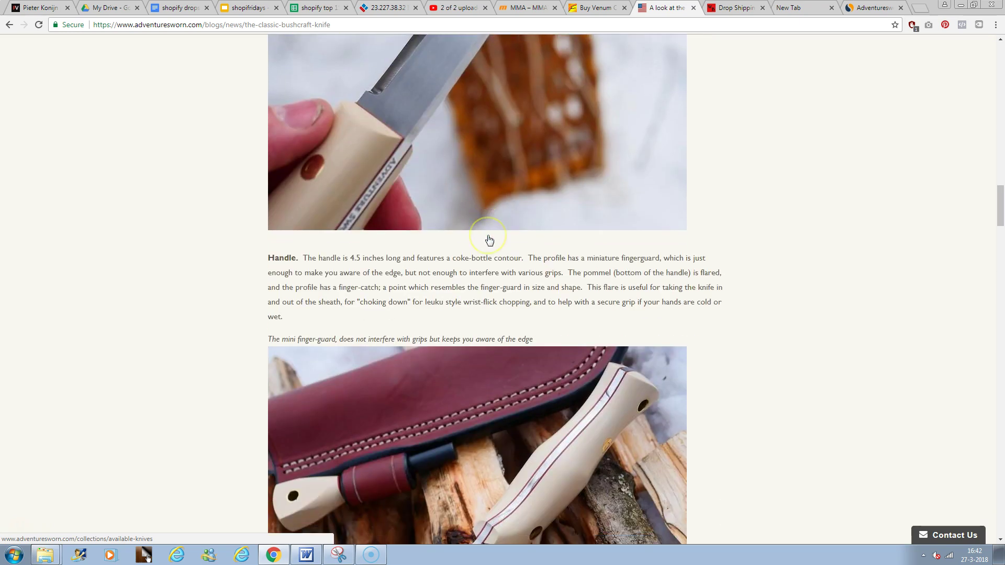
scroll(489, 240, down, 5)
scroll(488, 240, down, 4)
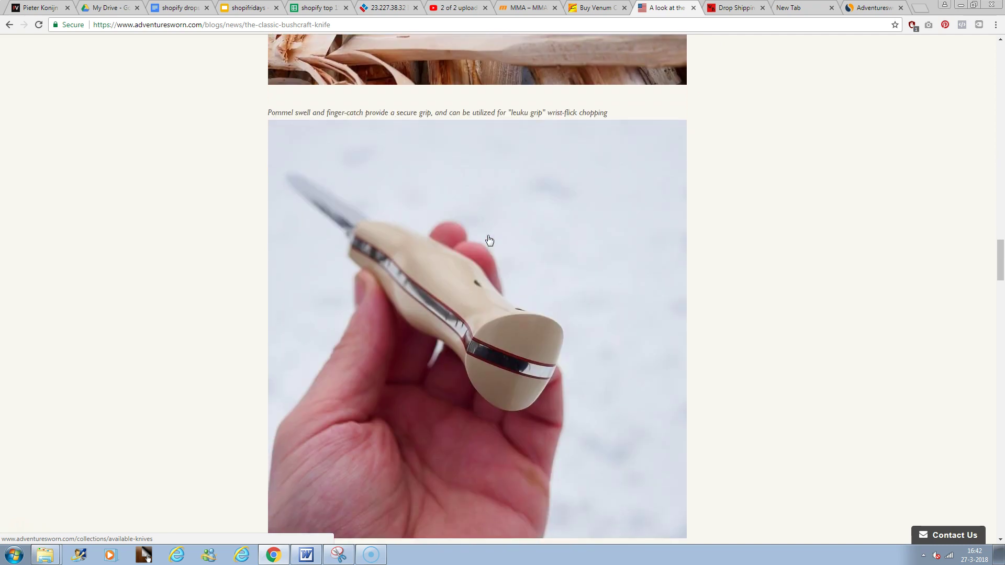
scroll(377, 243, up, 1)
scroll(536, 382, down, 2)
scroll(534, 370, down, 2)
scroll(520, 369, down, 3)
scroll(516, 366, down, 3)
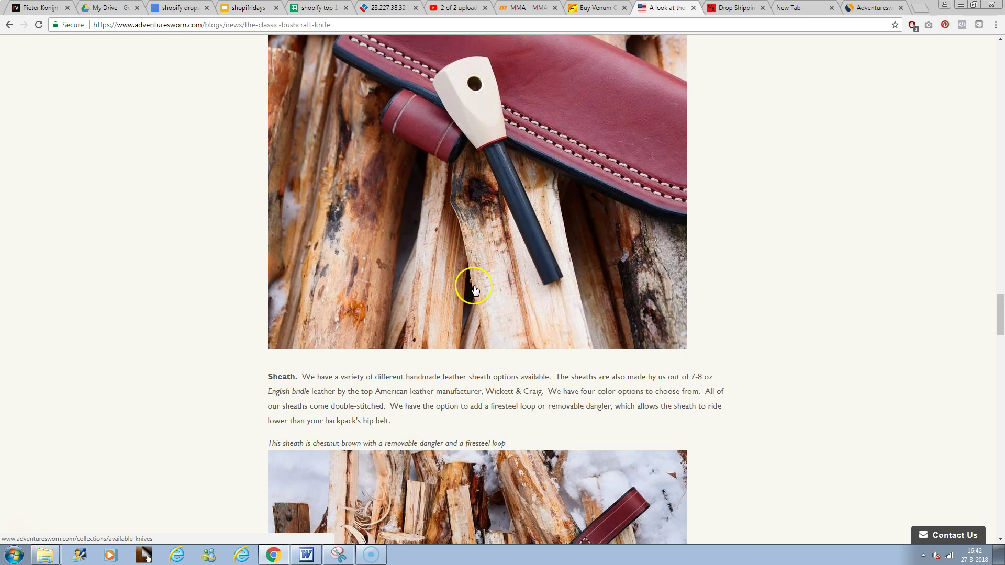
scroll(473, 285, up, 7)
scroll(475, 289, up, 10)
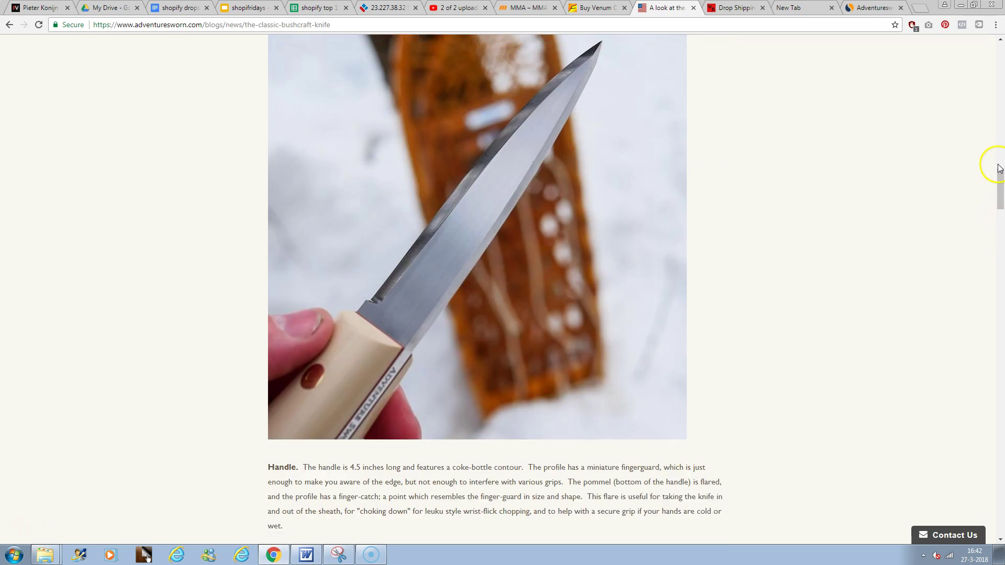
drag(997, 169, 831, 46)
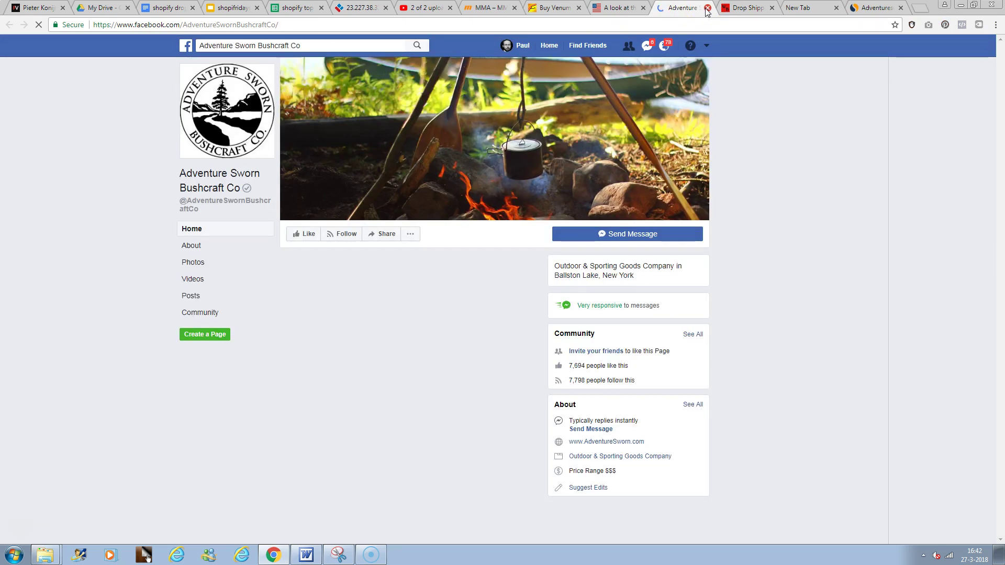
Step: Close the Facebook page, try loading the store homepage, and return to the shopifridays deck
click(707, 9)
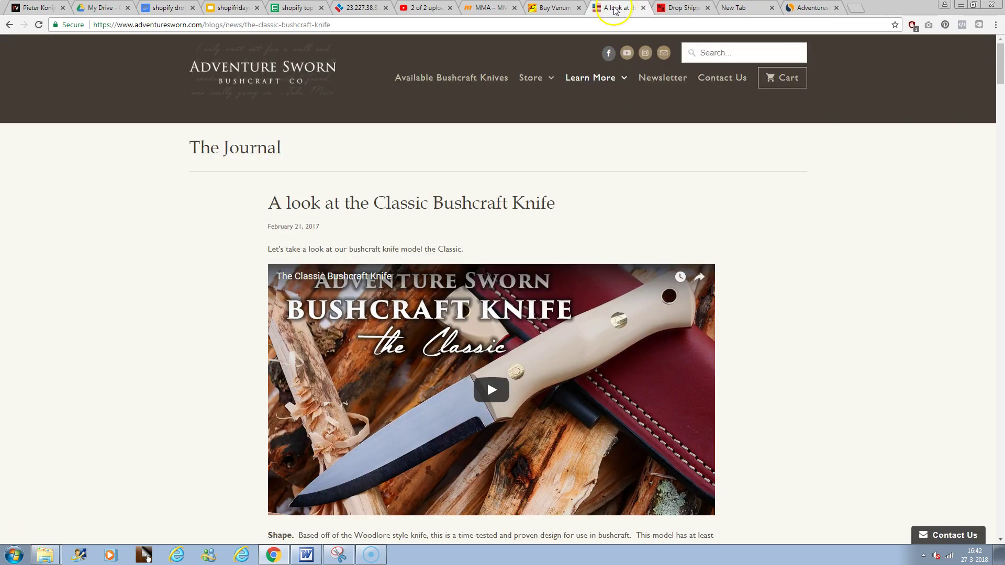
click(227, 82)
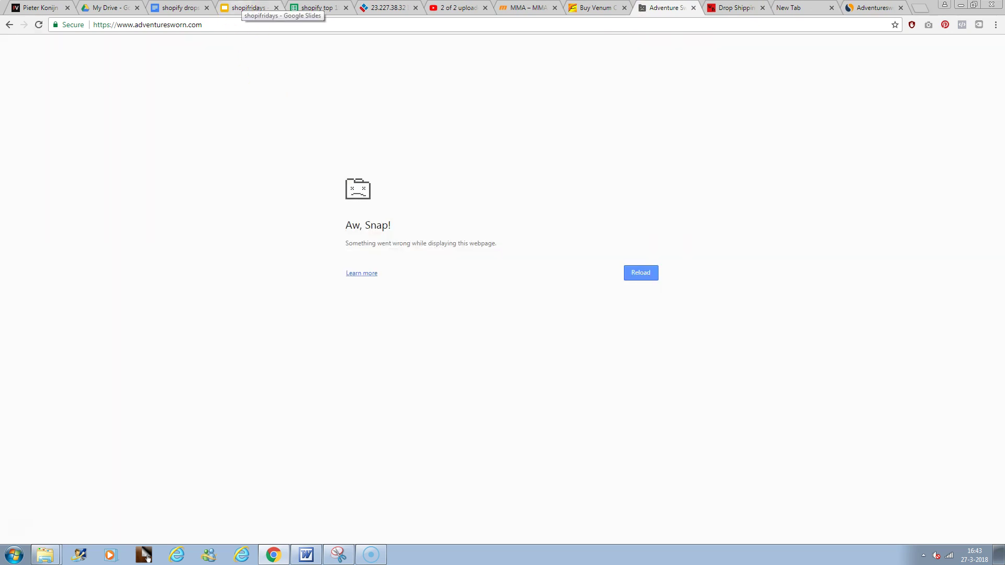
click(240, 10)
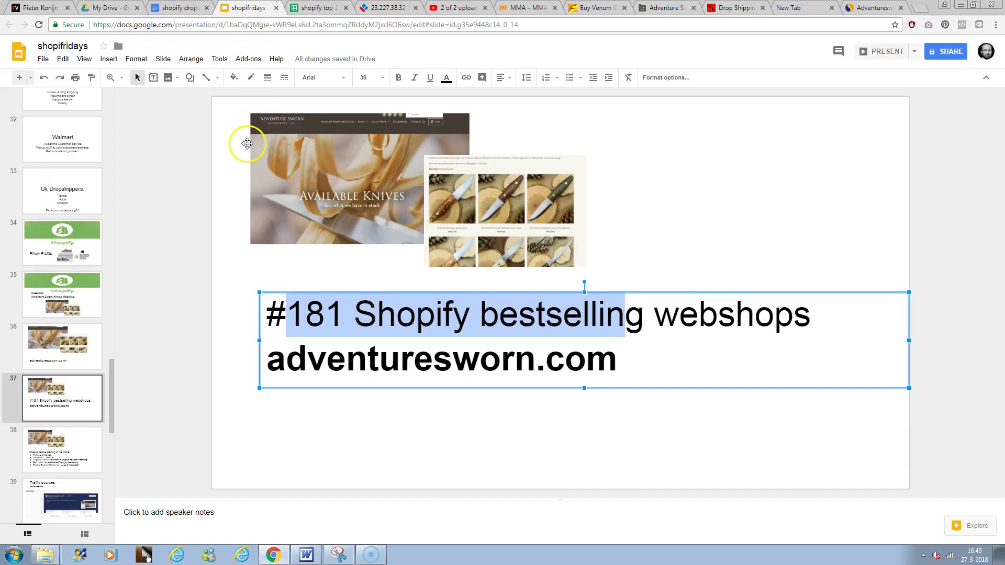
Step: Toggle between slide 38's niche checklist and slide 39's Traffic sources slide
click(63, 446)
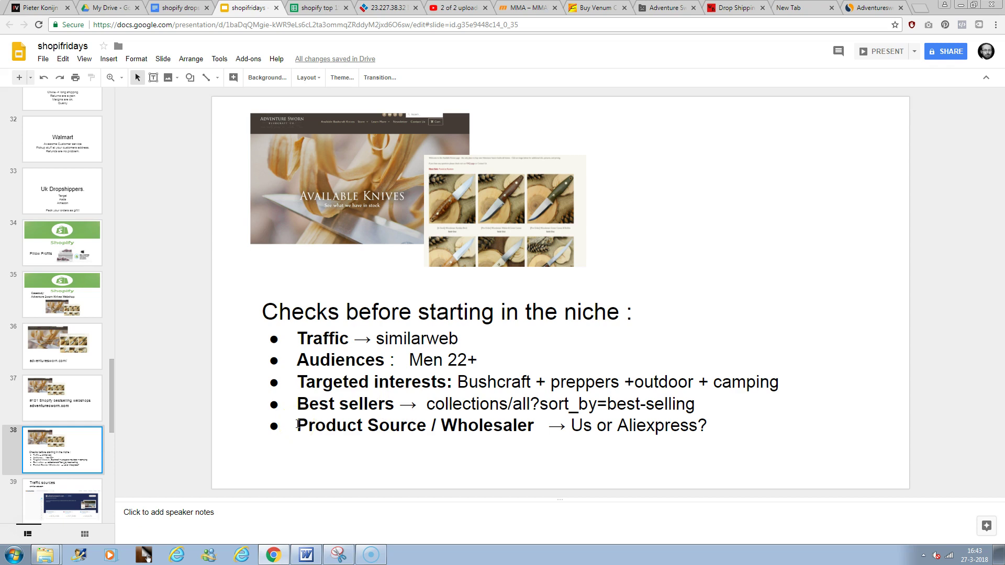
click(68, 502)
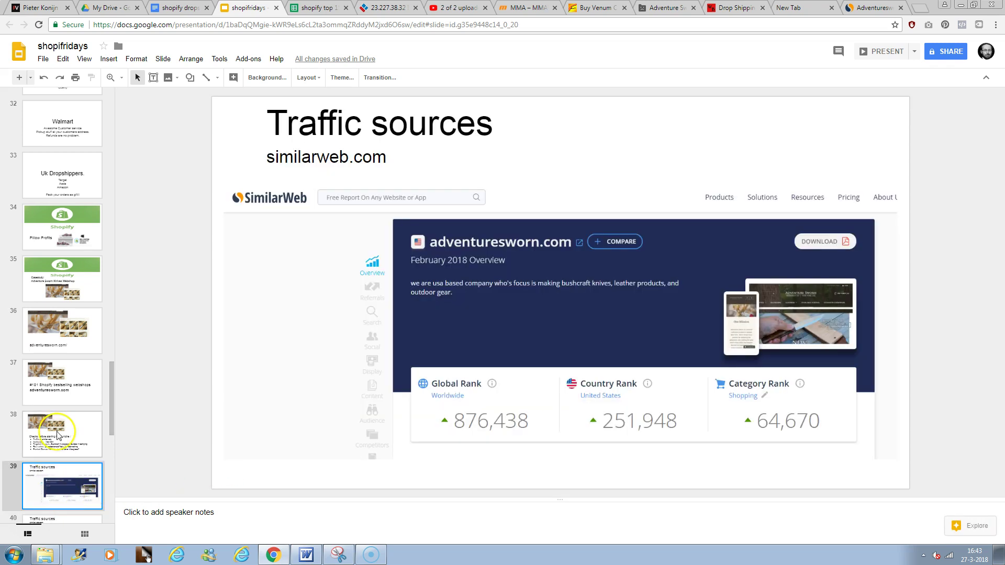
click(46, 421)
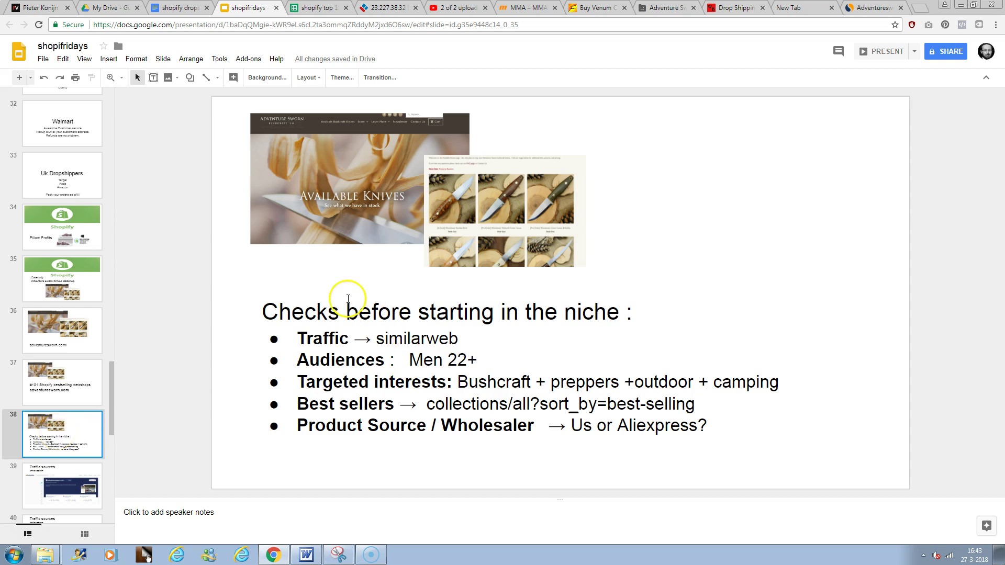
click(50, 492)
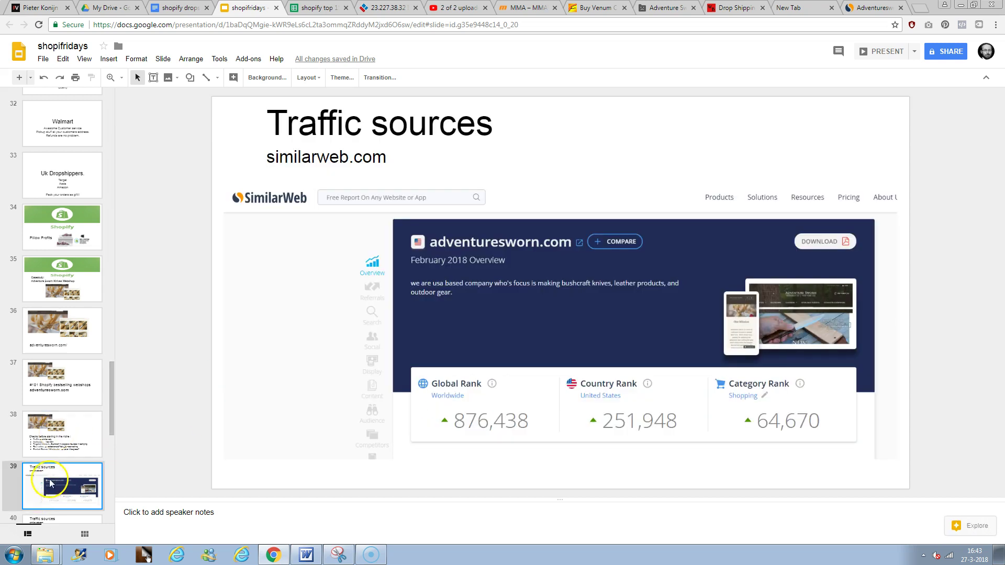
Step: Show SimilarWeb's Traffic Overview and compare it with slide 40's Traffic Overview screenshot
click(872, 8)
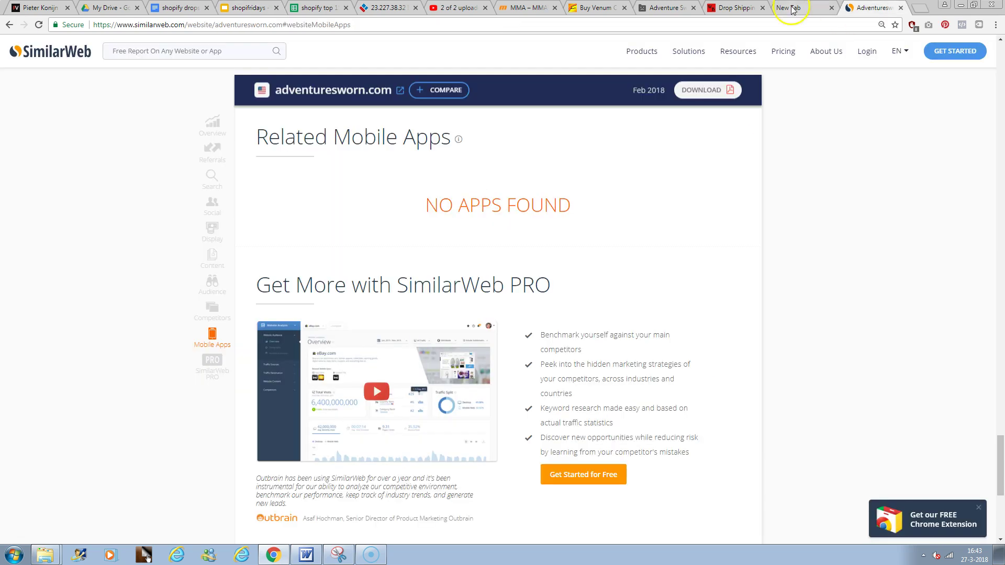
click(220, 133)
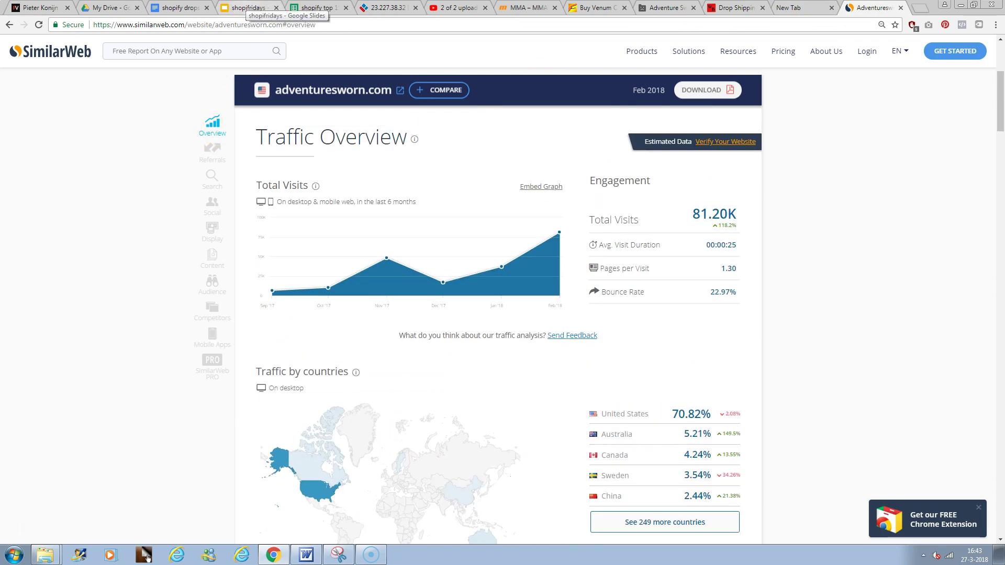
click(251, 7)
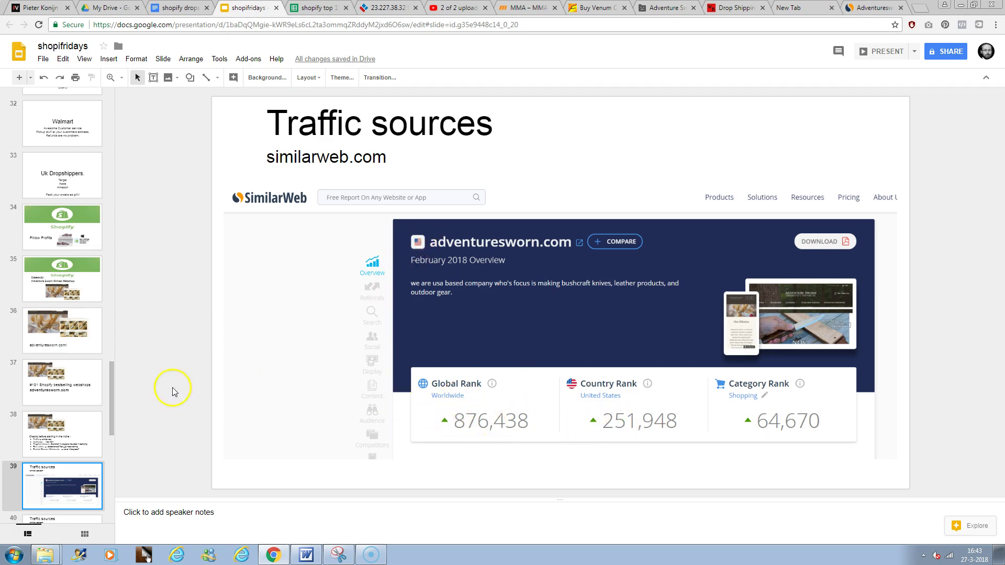
click(112, 462)
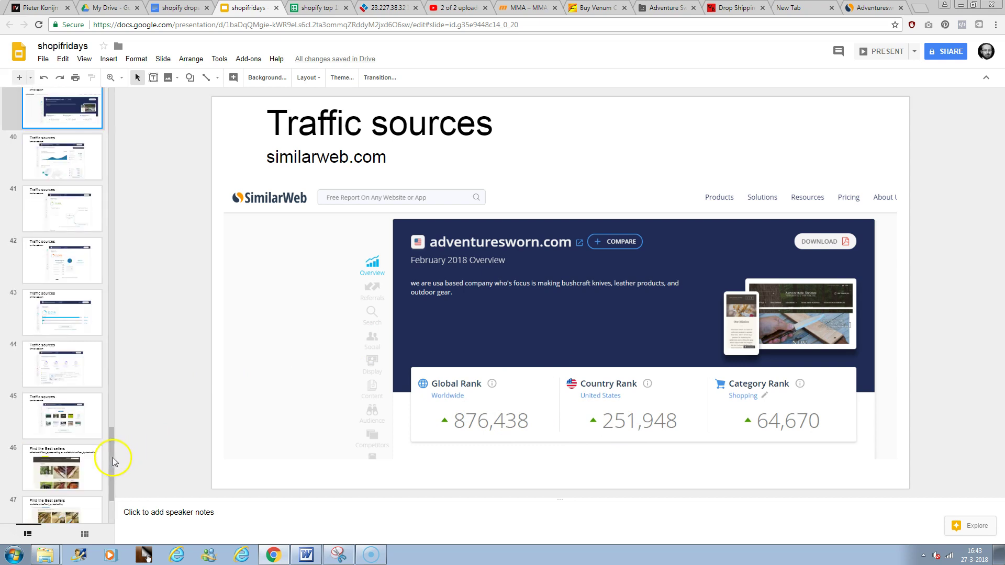
click(63, 158)
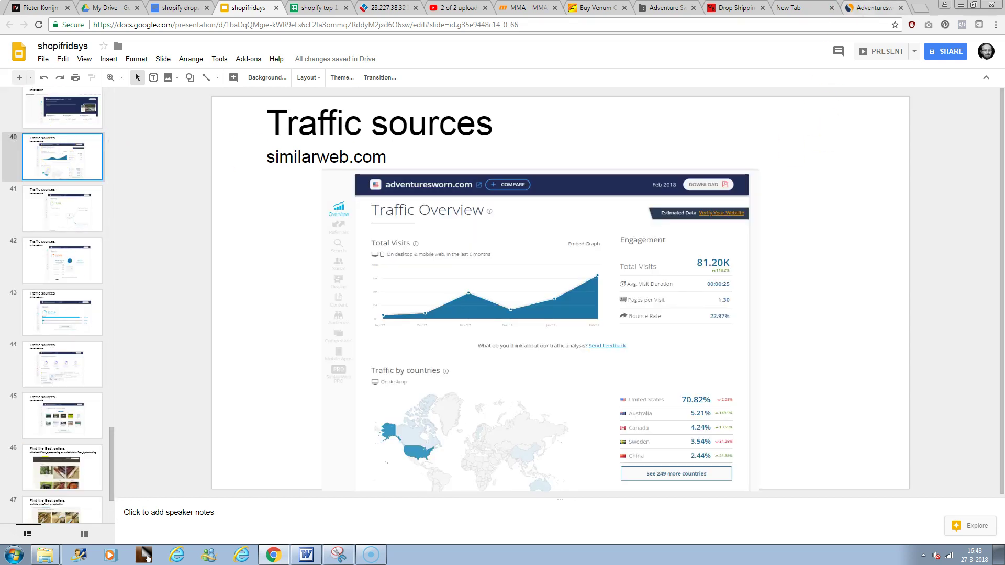
click(860, 8)
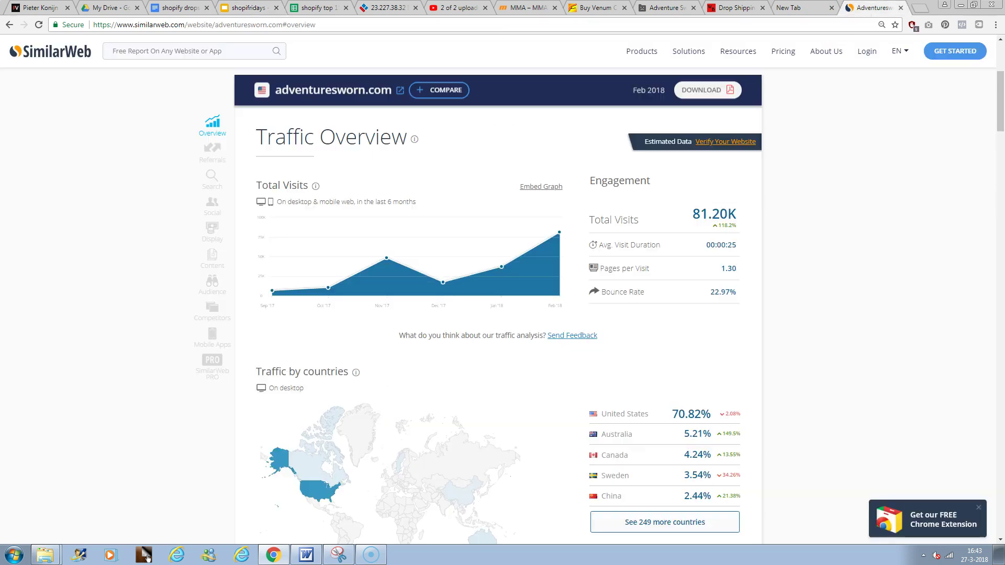
Step: Load the adventuresworn.com report and view its Referrals, Search keyword 'adventure sworn' and Social sections
click(184, 52)
text(ad)
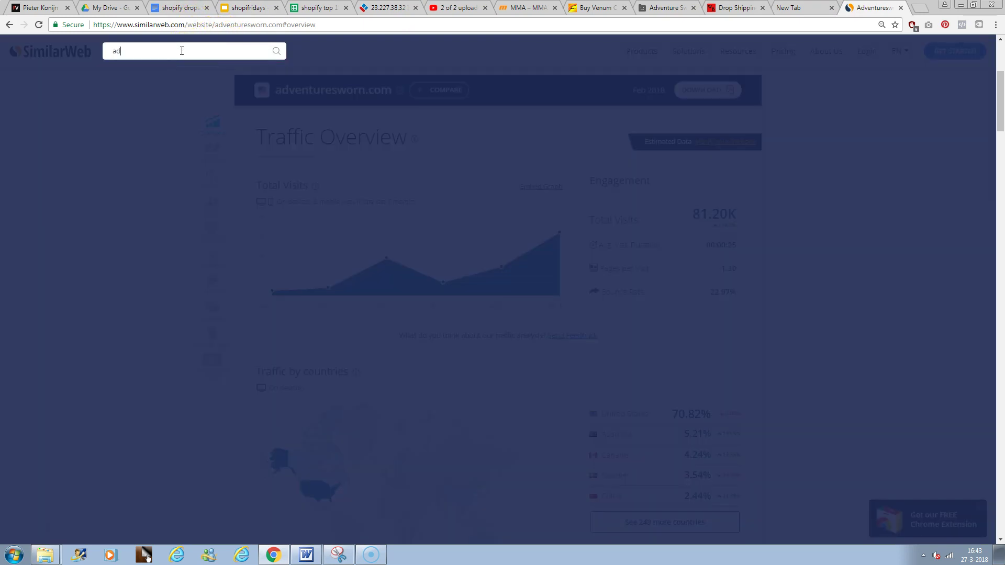
text(ventr)
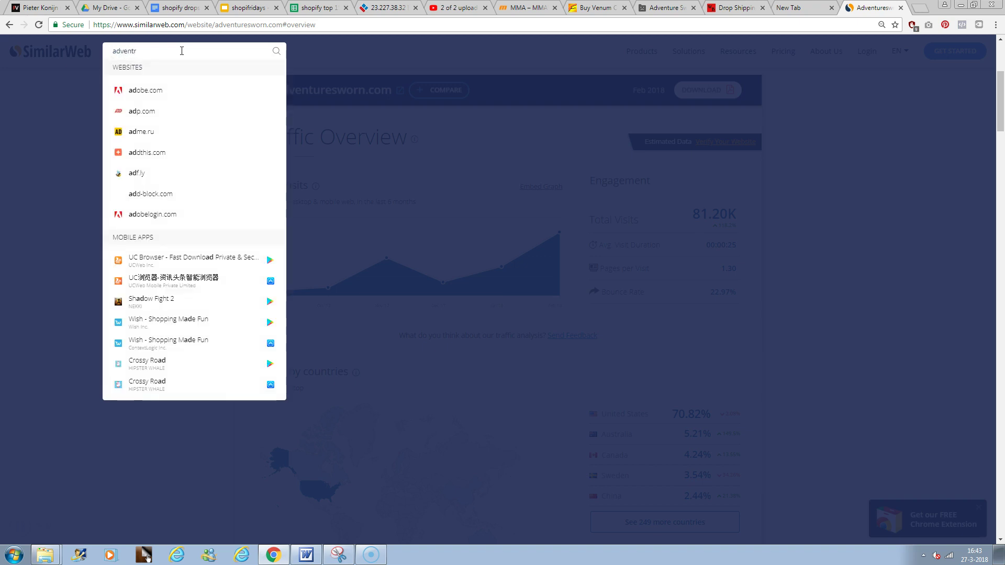
key(BackSpace)
text(uresw)
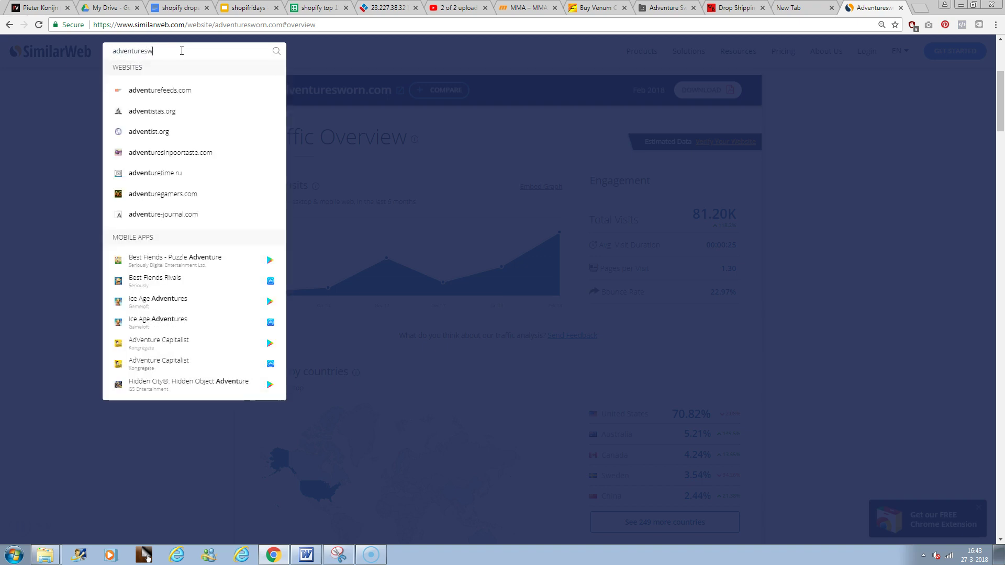
text(or)
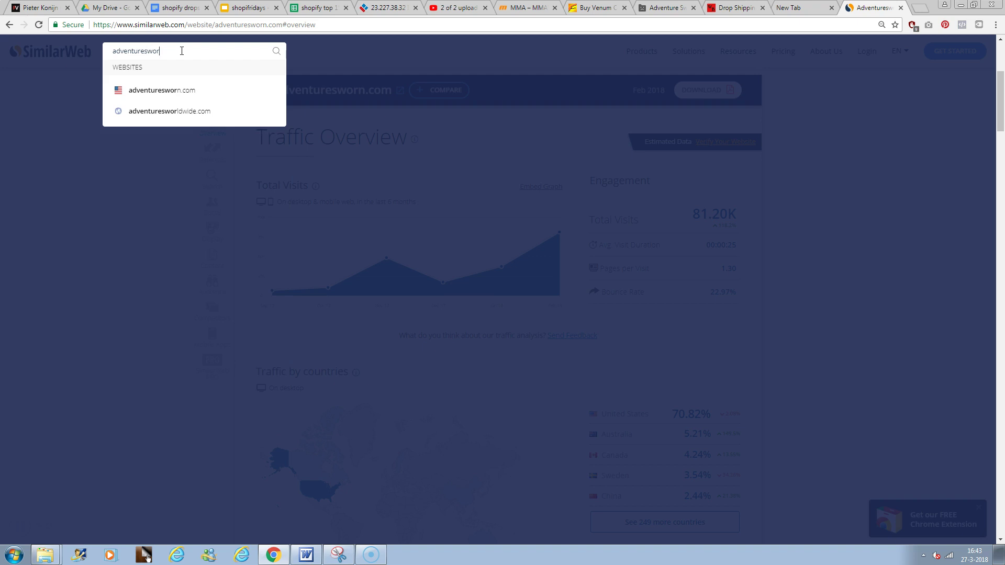
click(200, 90)
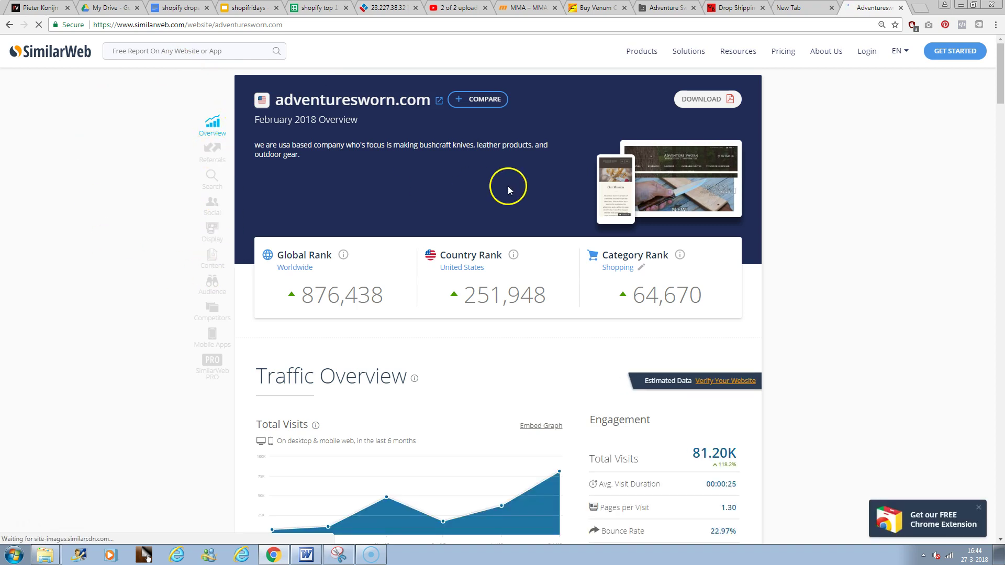
scroll(539, 198, down, 2)
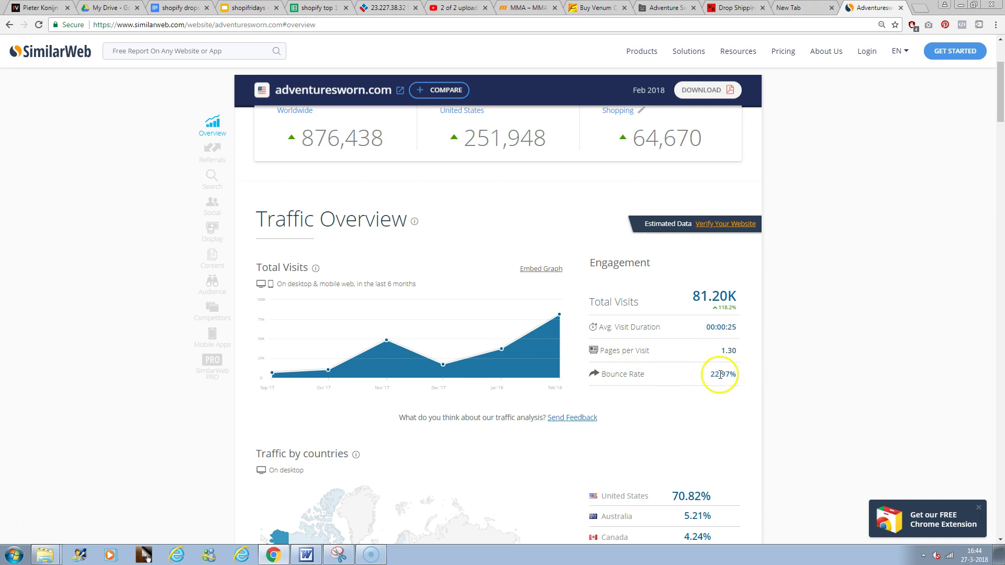
scroll(721, 372, down, 2)
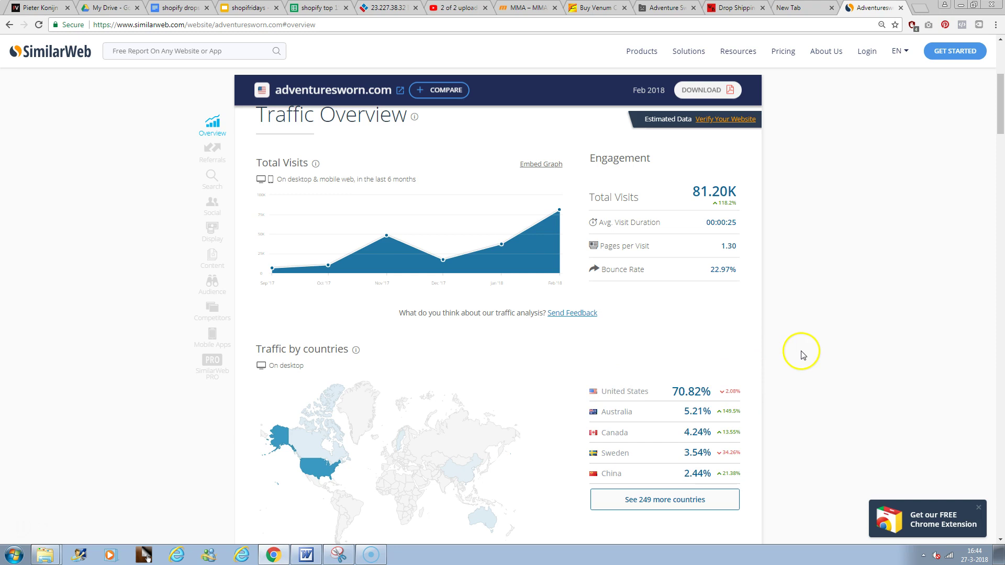
scroll(997, 146, down, 3)
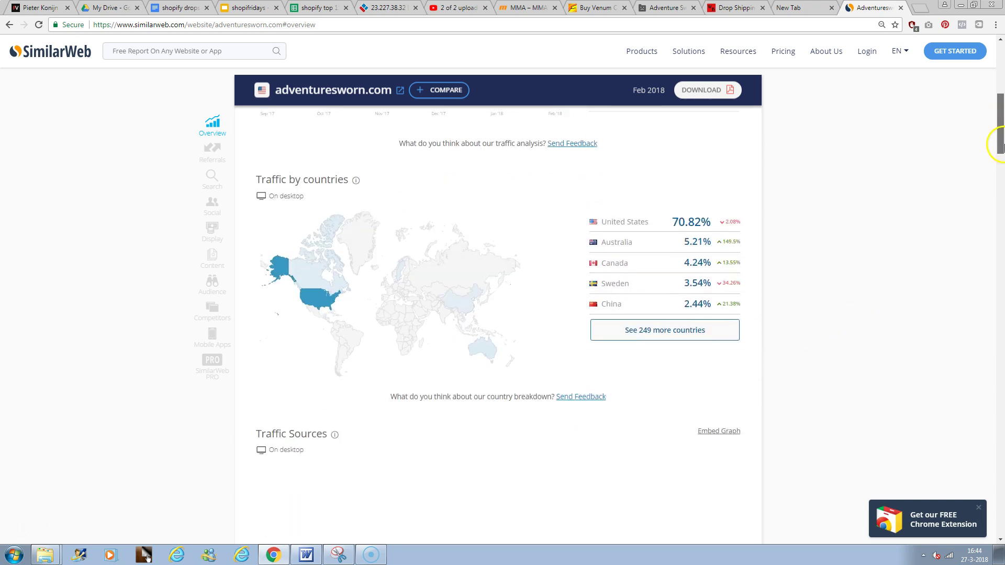
drag(997, 146, 998, 168)
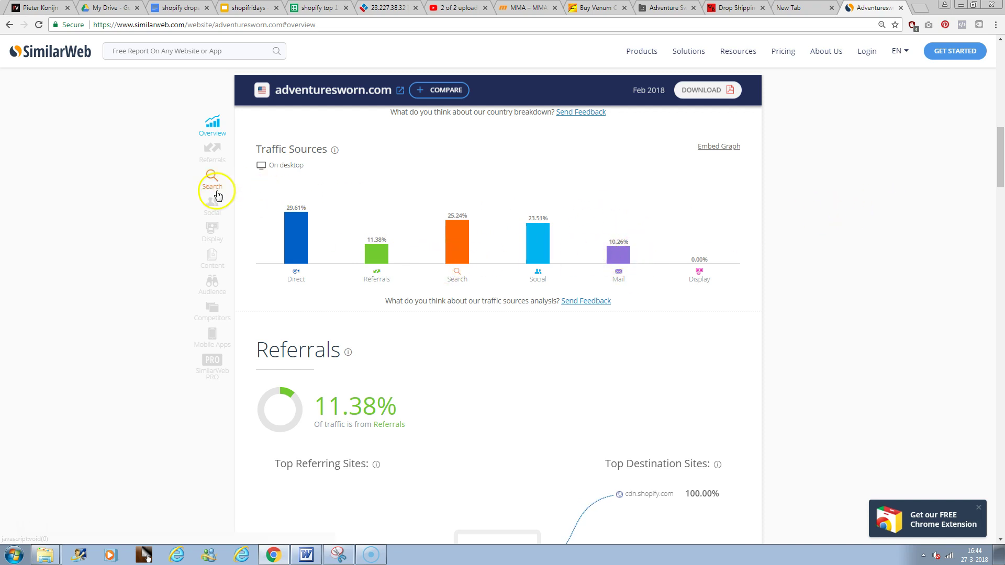
click(214, 157)
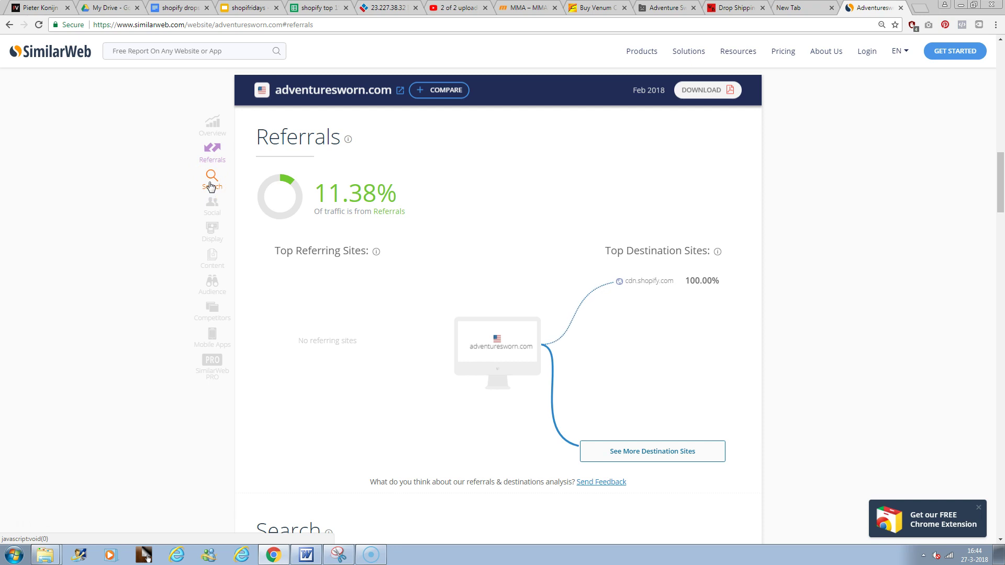
click(211, 185)
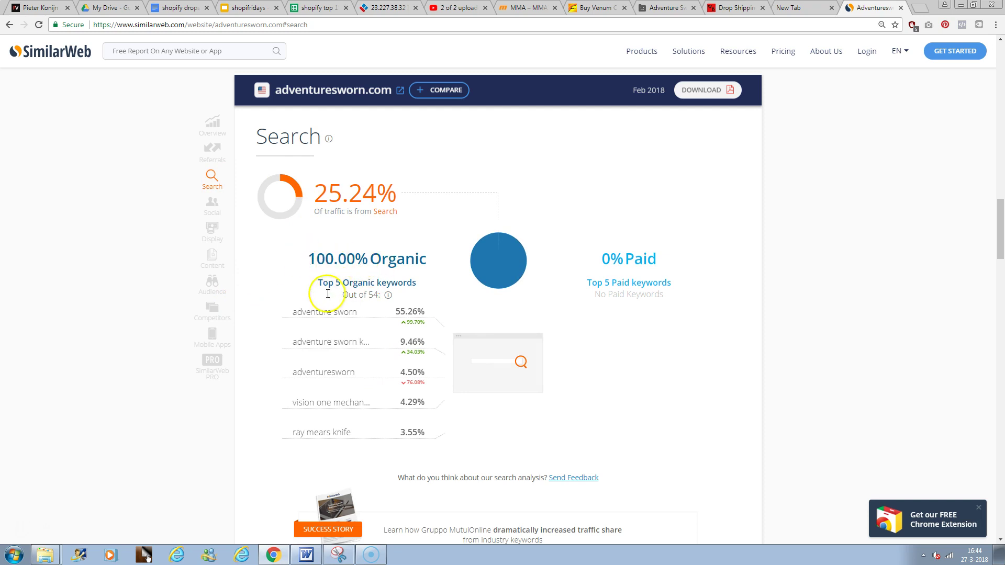
mouse_move(358, 315)
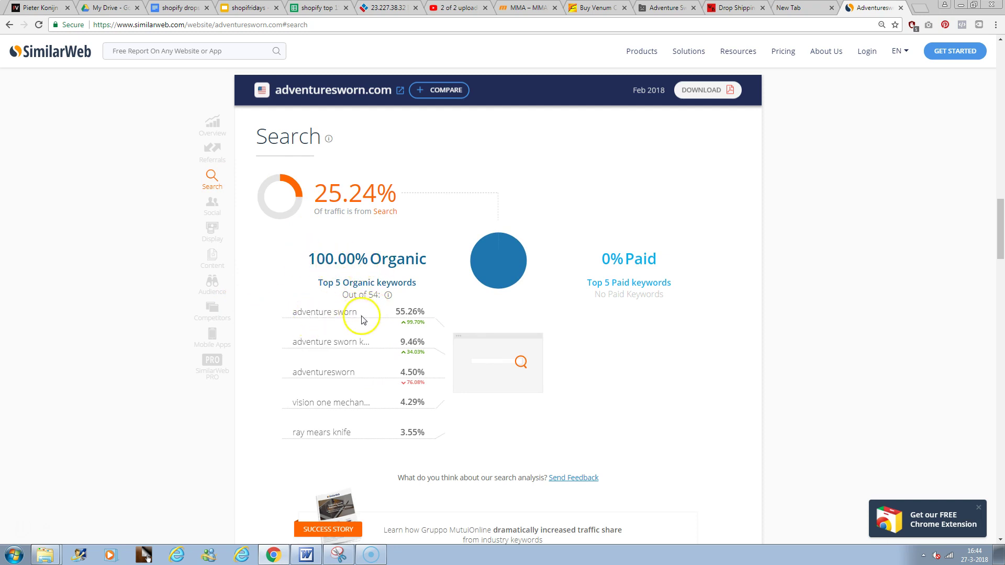
drag(293, 312, 358, 315)
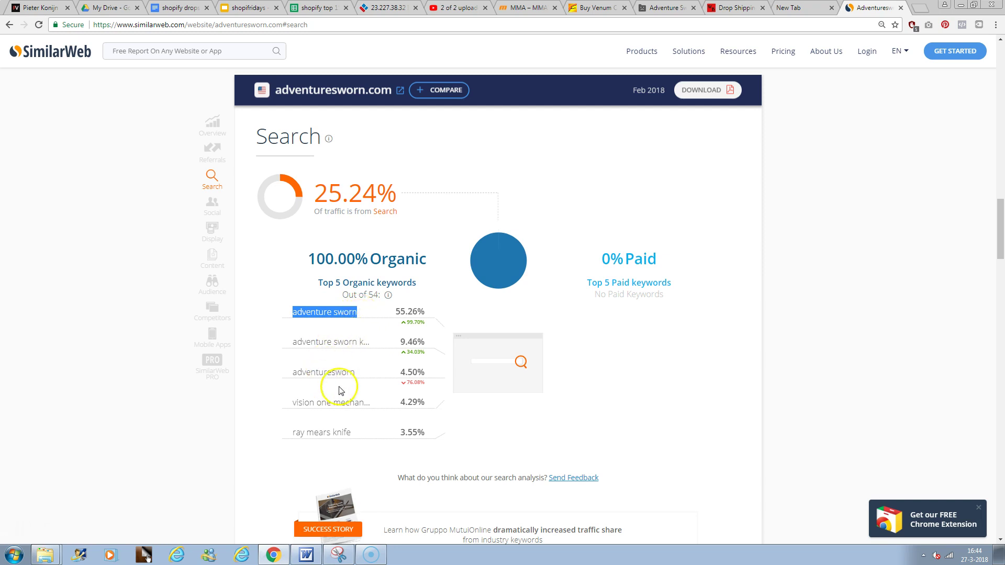
click(213, 220)
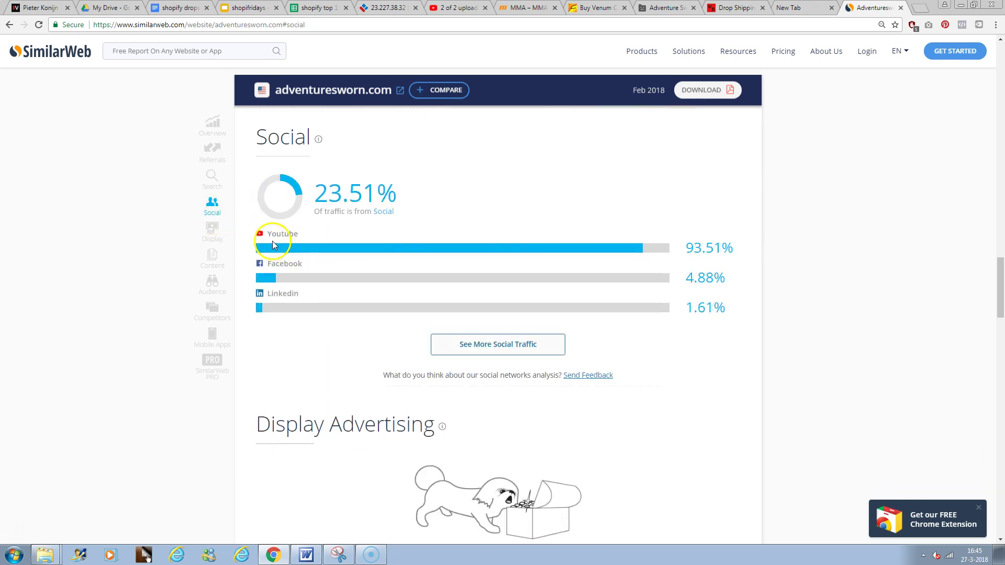
Step: Reload the Adventure Sworn tab to the Classic Bushcraft Knife post, then return to the deck
click(733, 9)
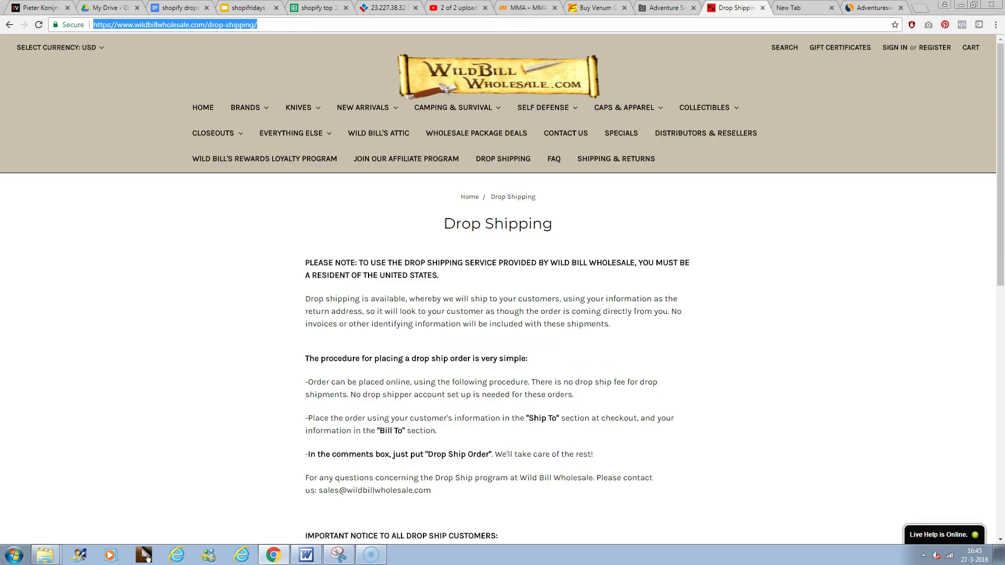
click(658, 8)
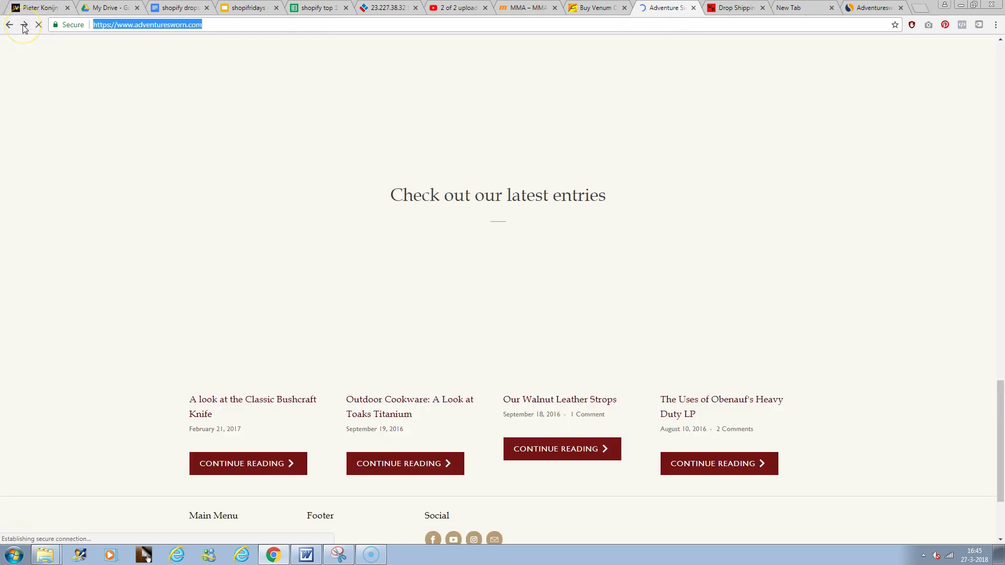
click(23, 28)
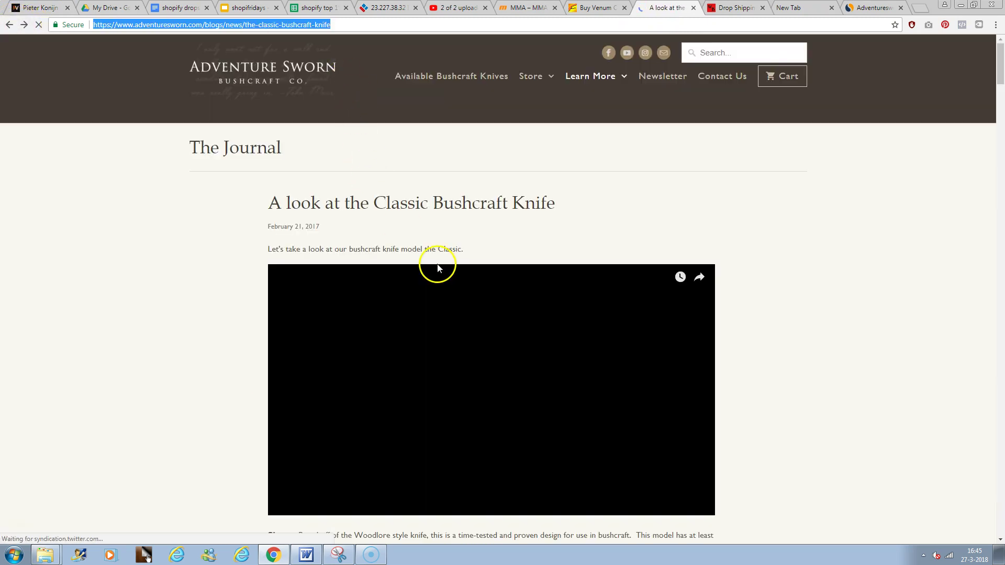
scroll(430, 264, down, 2)
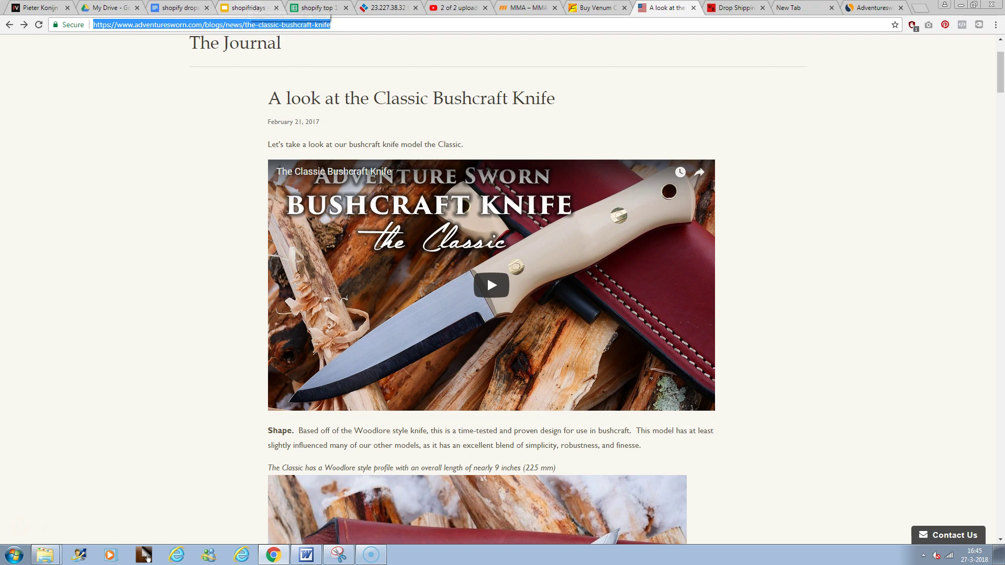
click(251, 7)
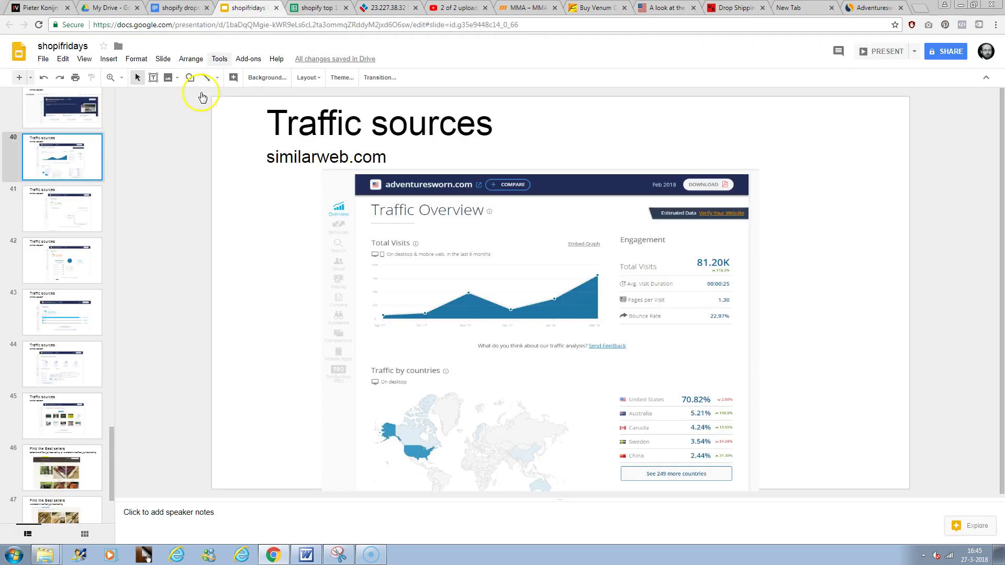
Step: Flip through the Search, Social and Audience Interests traffic slides (42–44)
click(75, 252)
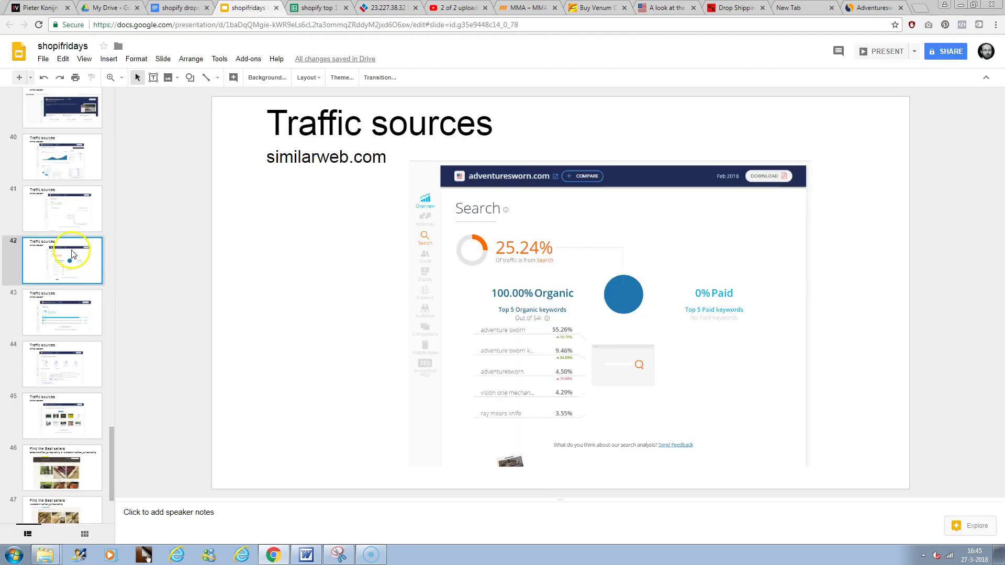
click(57, 319)
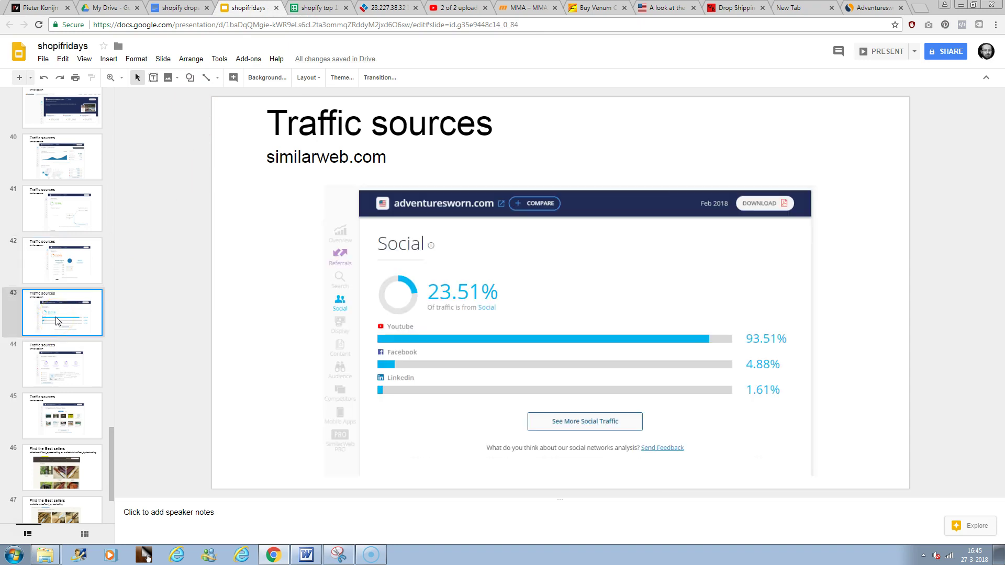
click(93, 358)
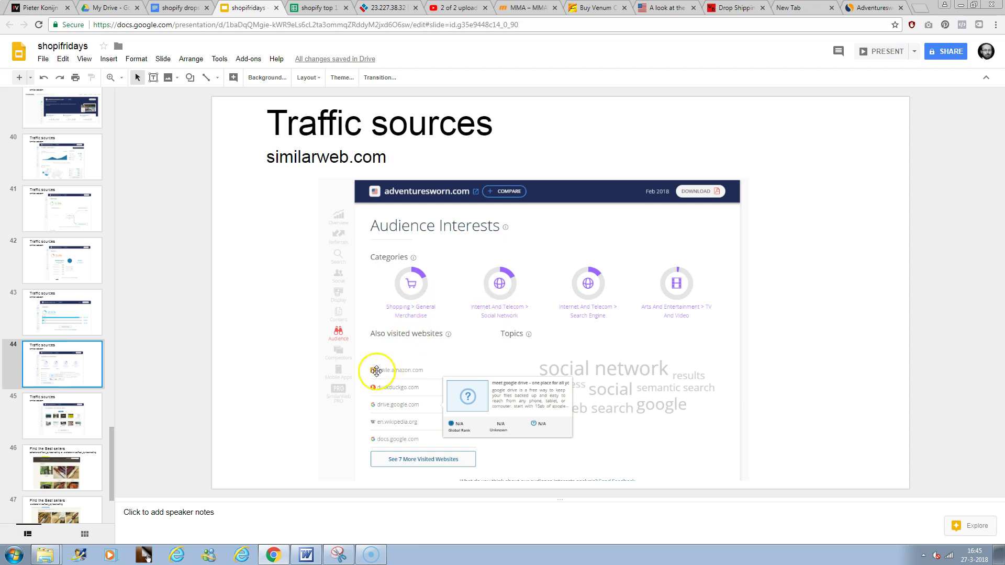
Step: Review SimilarWeb's Display, Content and Audience findings, then sort competitor sites by Rank
click(872, 7)
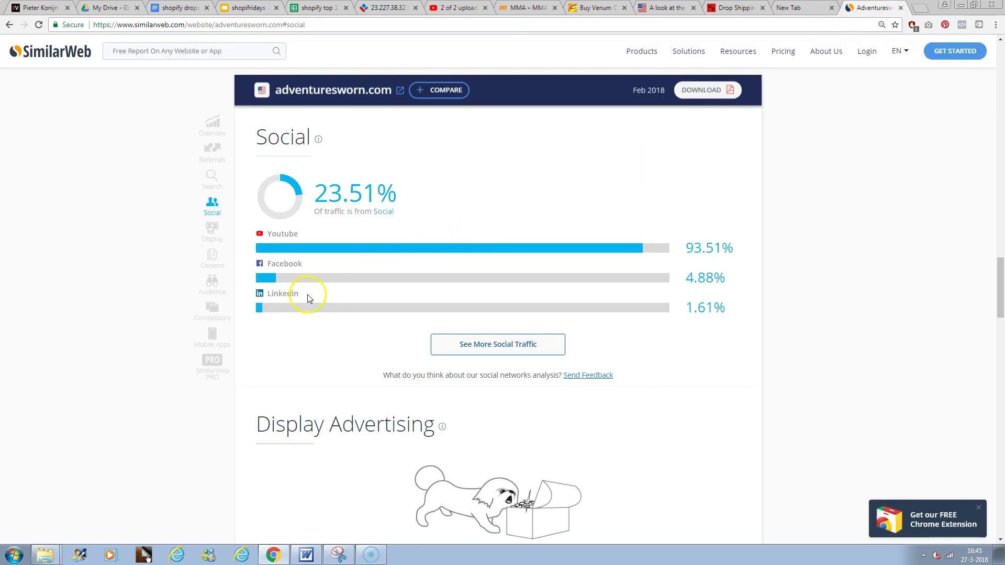
click(216, 239)
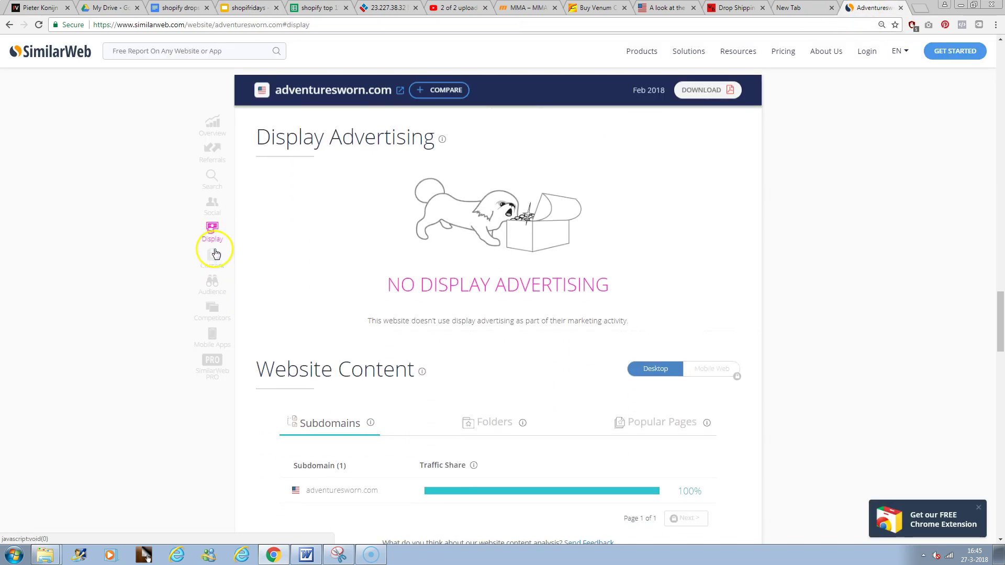
click(211, 260)
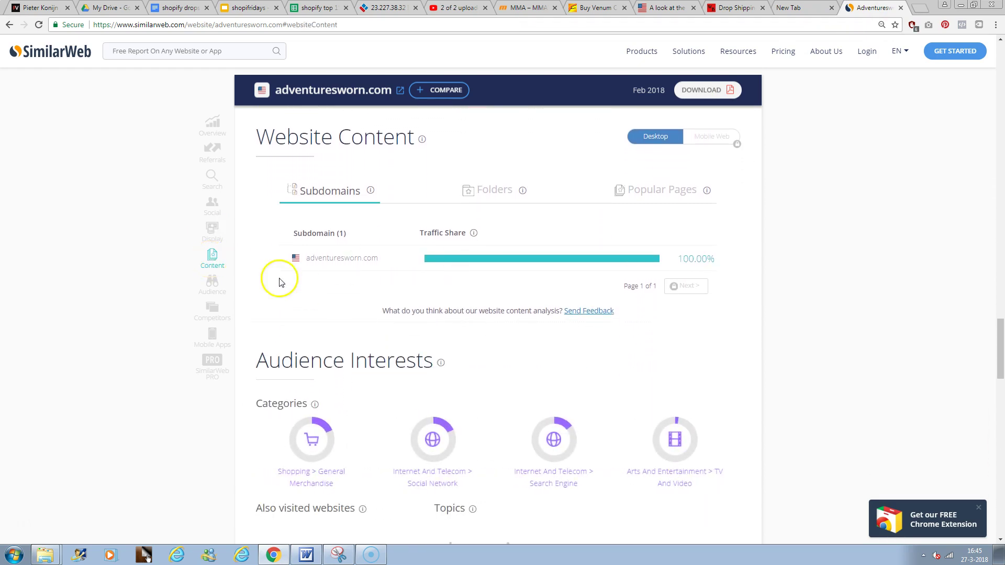
click(206, 285)
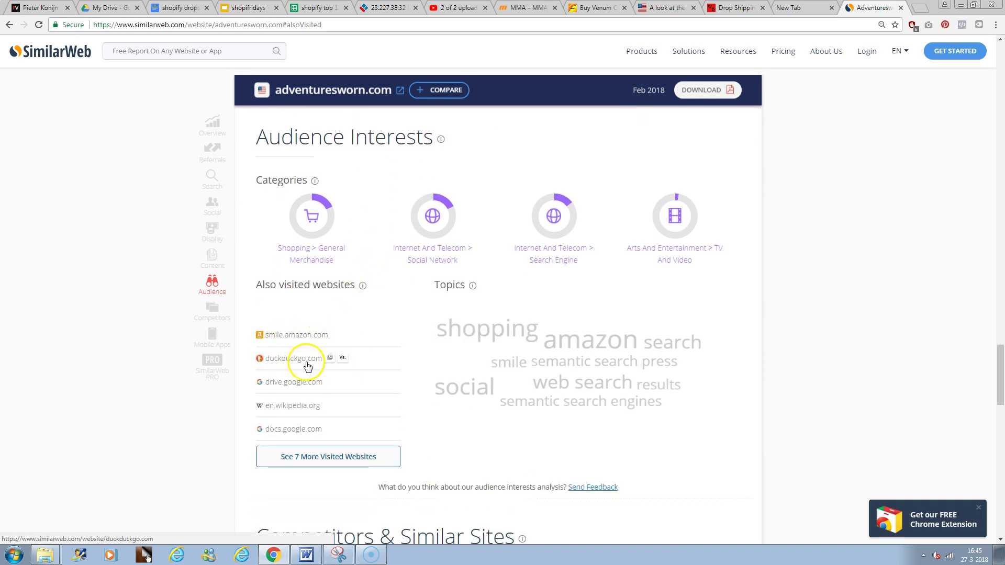
mouse_move(292, 405)
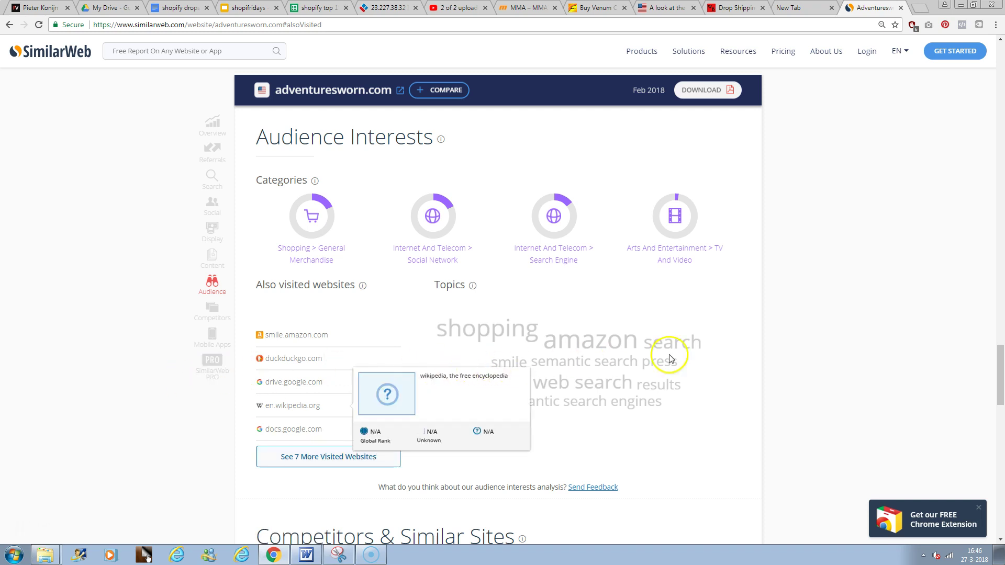
drag(1000, 382, 1000, 428)
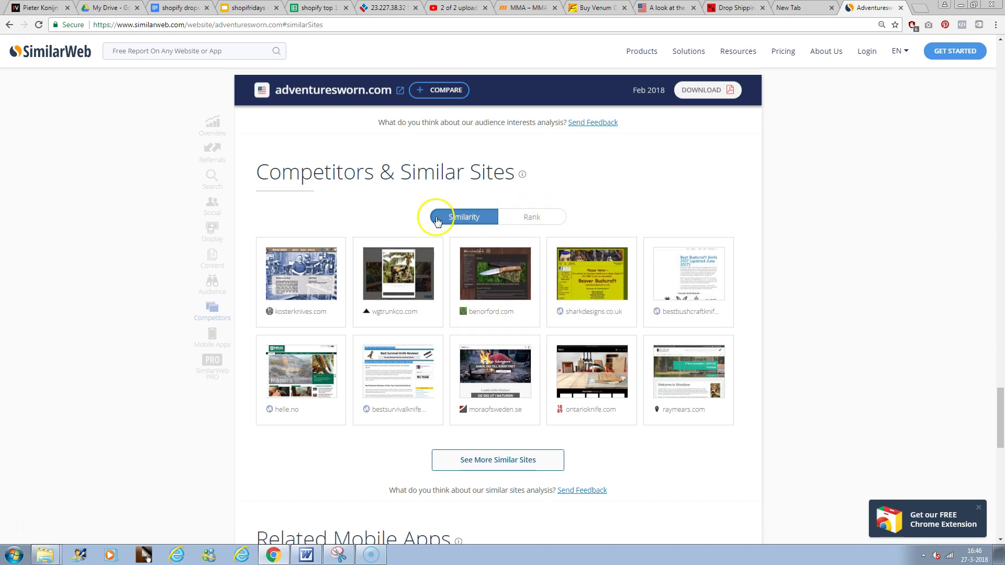
mouse_move(689, 279)
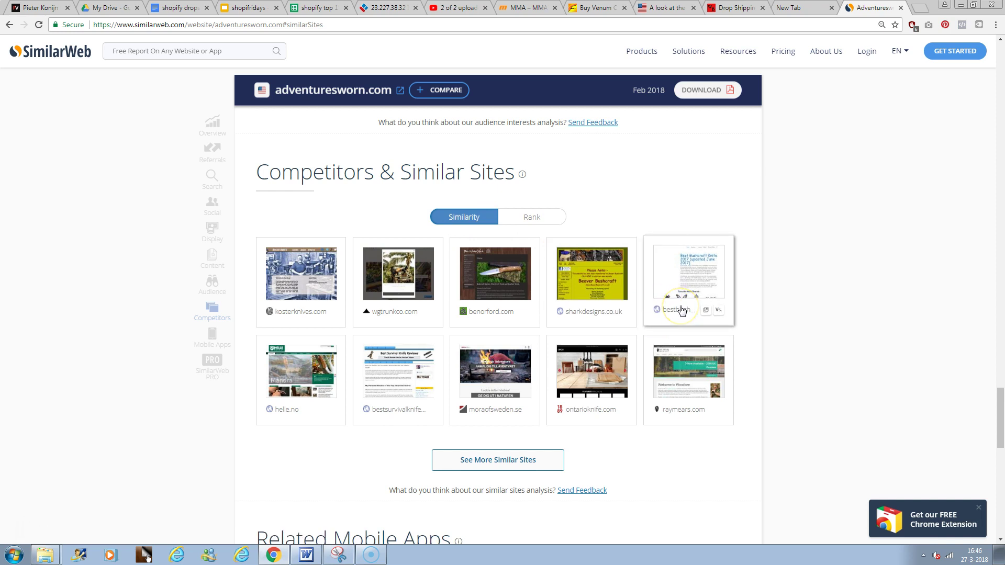
mouse_move(717, 311)
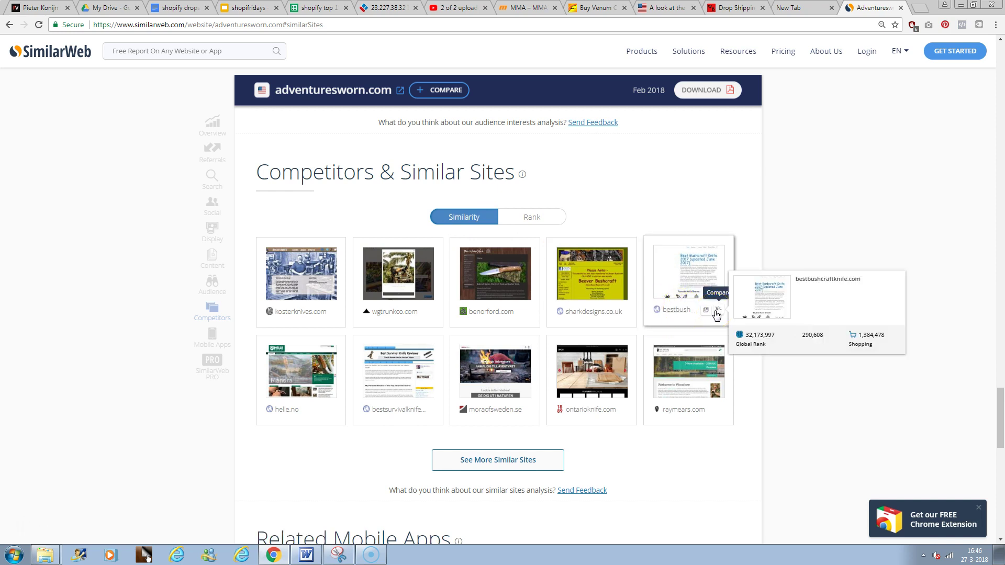
click(529, 226)
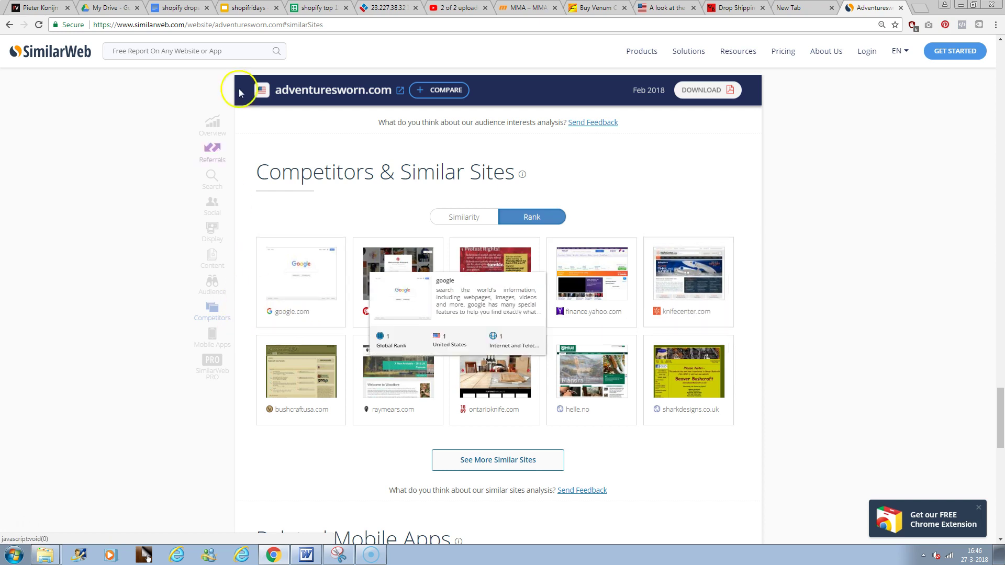
mouse_move(300, 280)
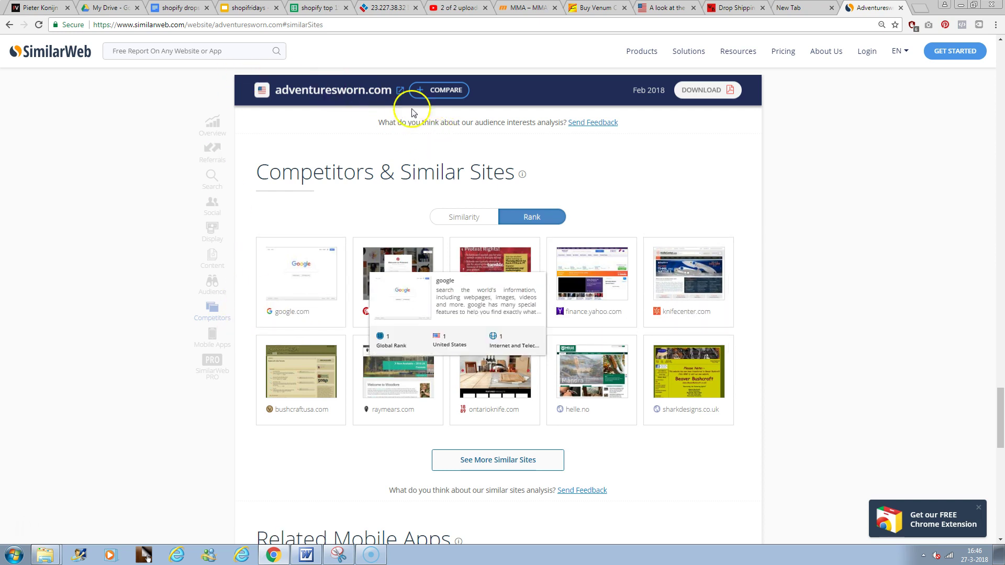
Step: Browse back through the competitor and traffic slides to the Find the Best sellers slide
click(244, 8)
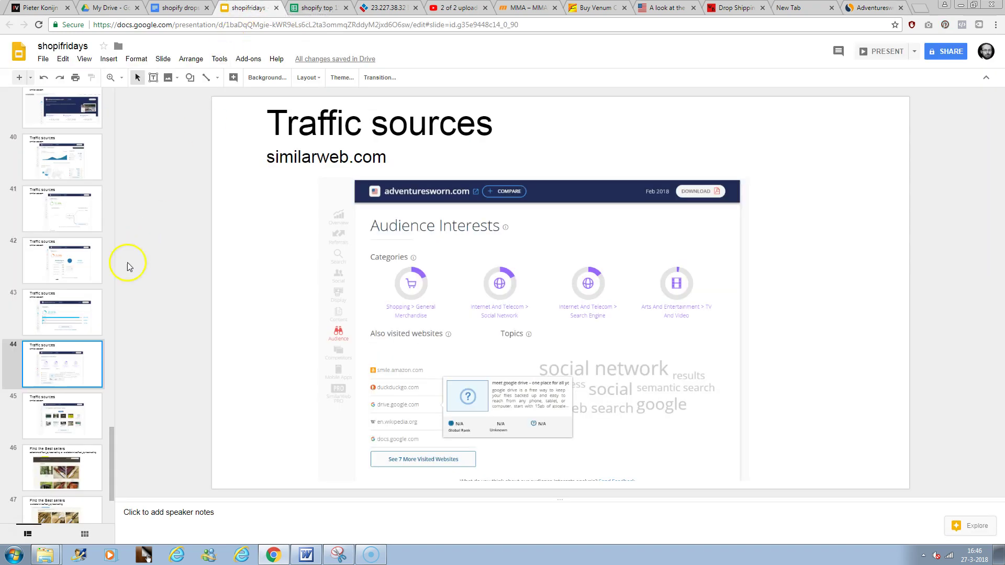
click(68, 421)
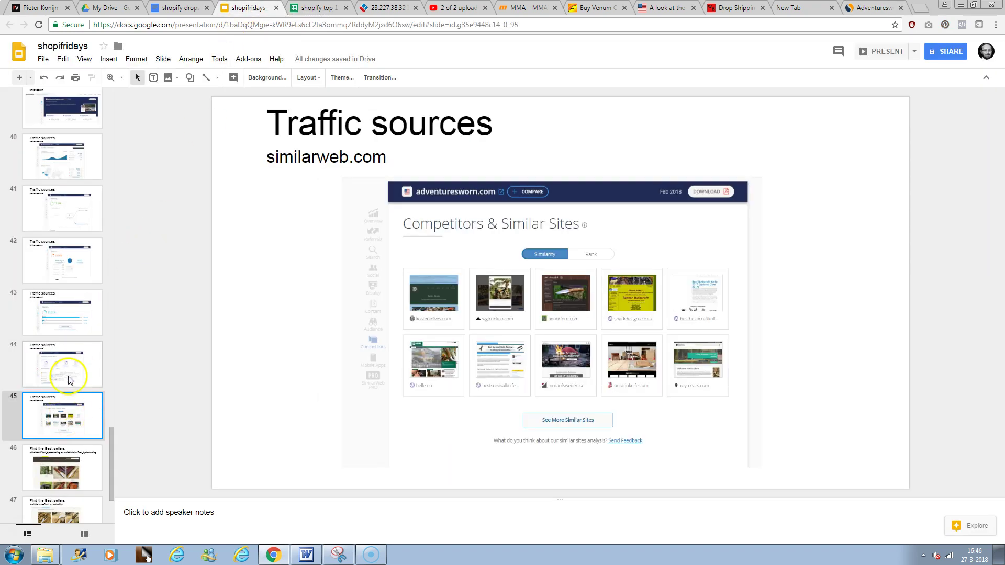
click(68, 319)
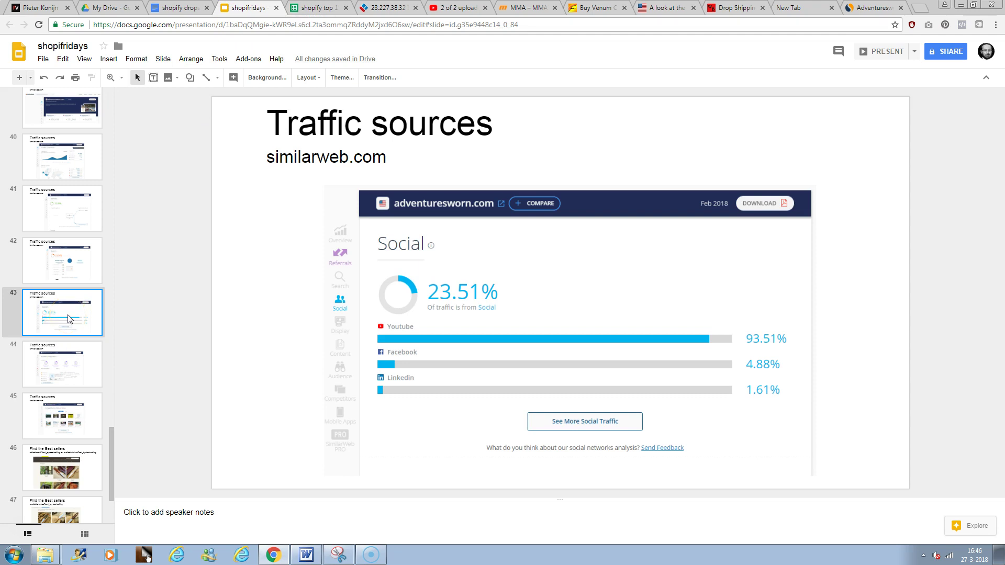
click(56, 267)
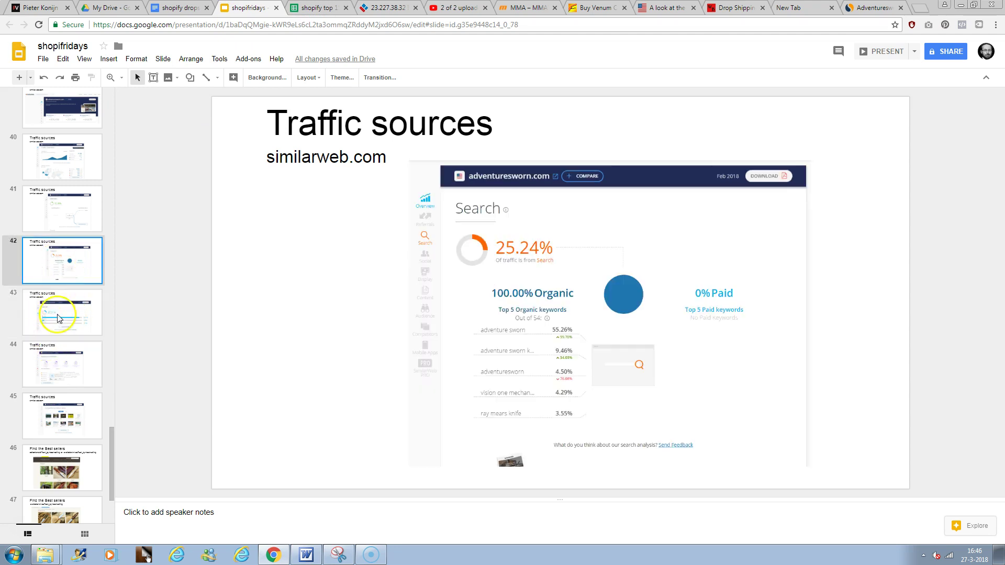
click(58, 420)
click(78, 454)
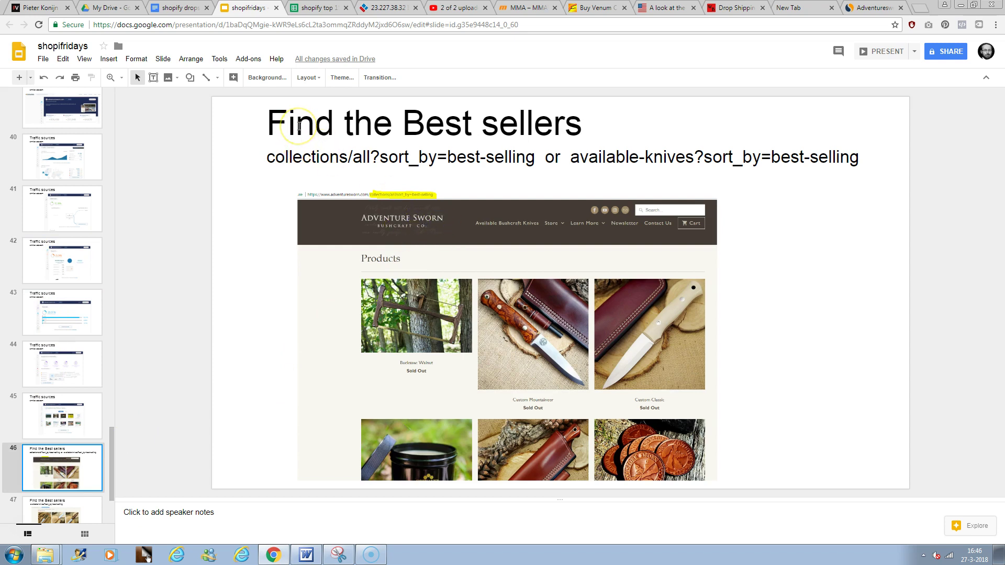
Step: Select the all?sort_by=best-selling portion of the slide's subtitle URL
drag(280, 157, 488, 154)
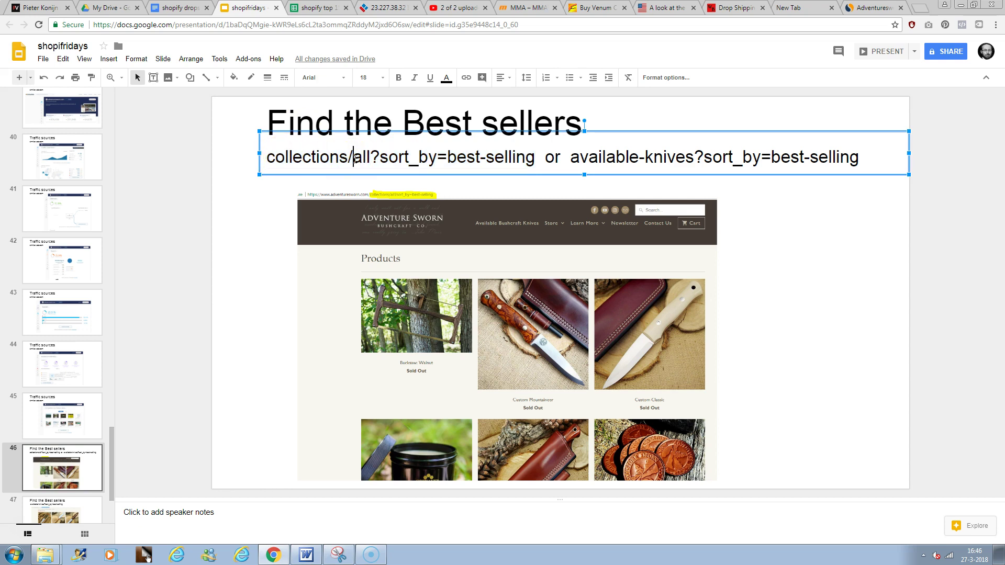
drag(353, 157, 541, 160)
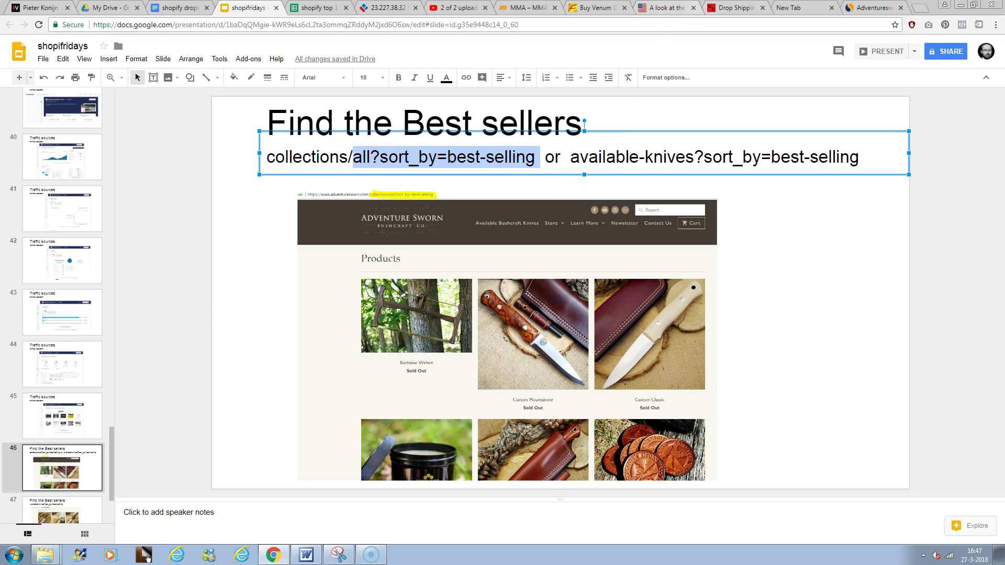
click(667, 8)
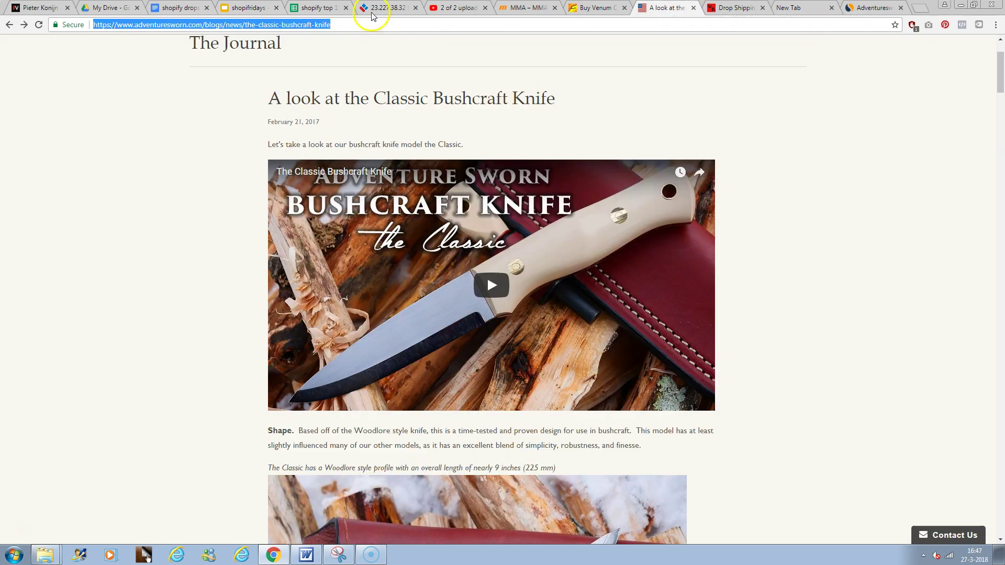
Step: Load /collections/available-knives, then reload it with ?sort_by=best-selling appended and browse
click(9, 24)
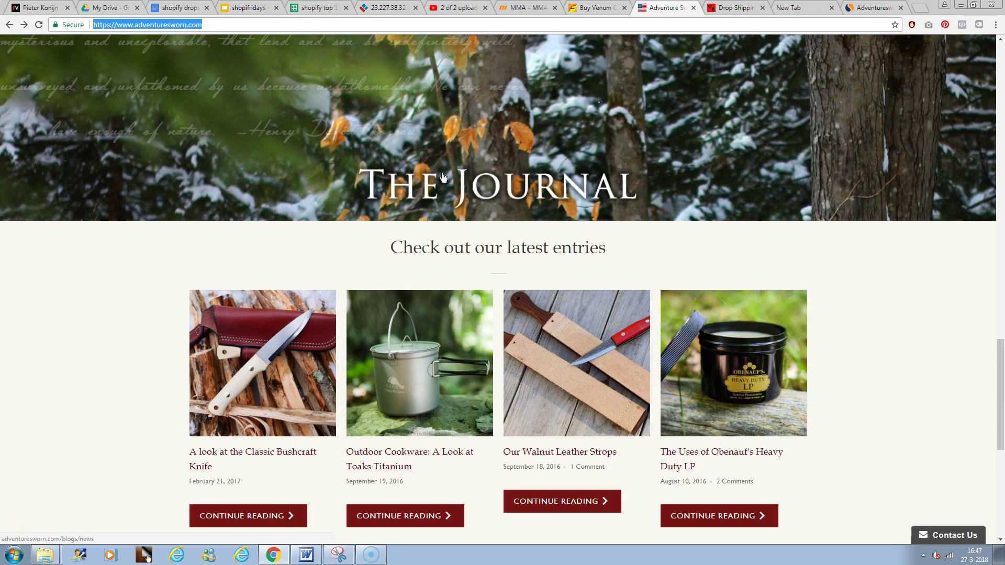
click(247, 24)
text(/)
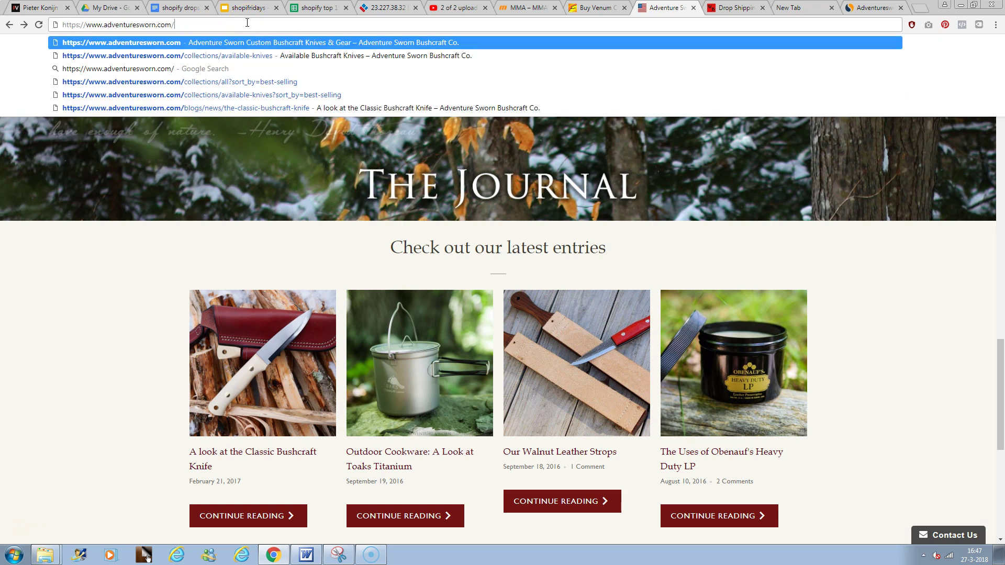
text(coll)
key(Down)
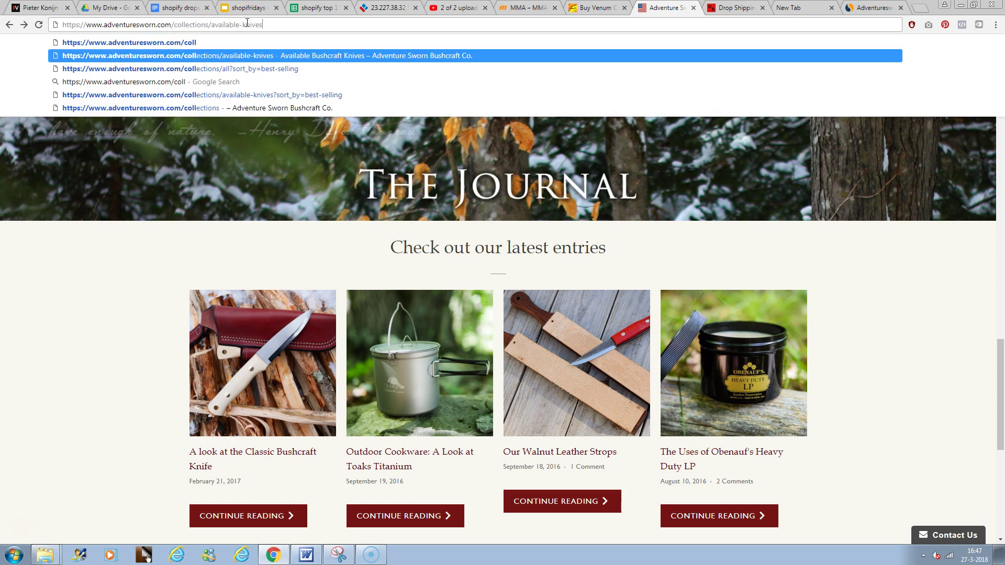
key(Return)
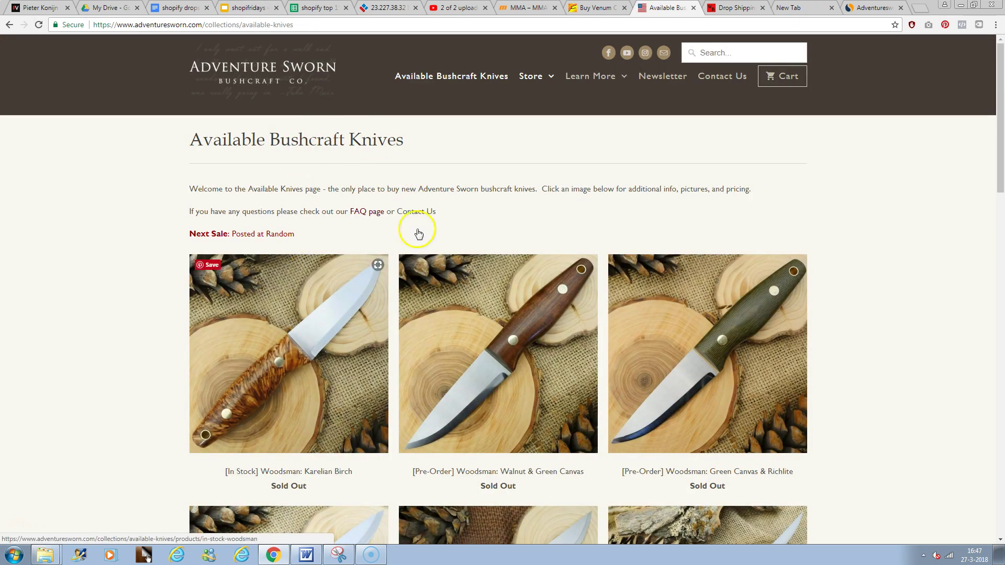
click(359, 26)
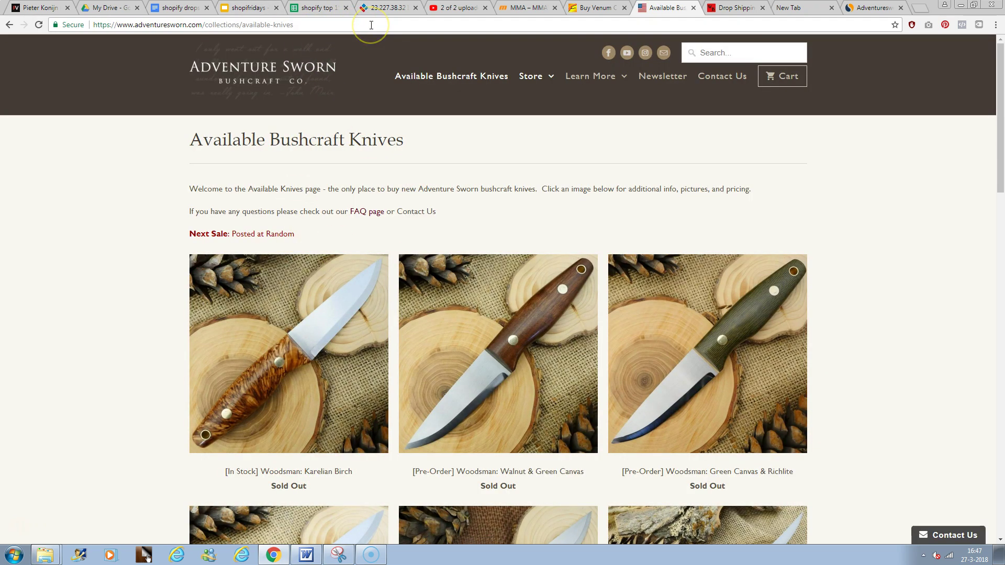
text(all?sort_by=best-selling)
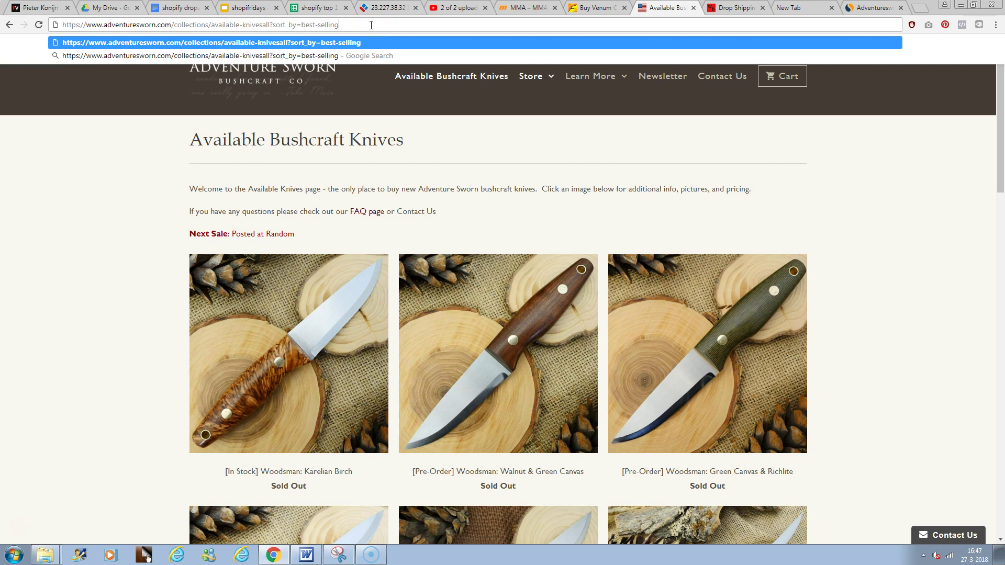
key(BackSpace)
key(BackSpace)
key(BackSpace)
key(Return)
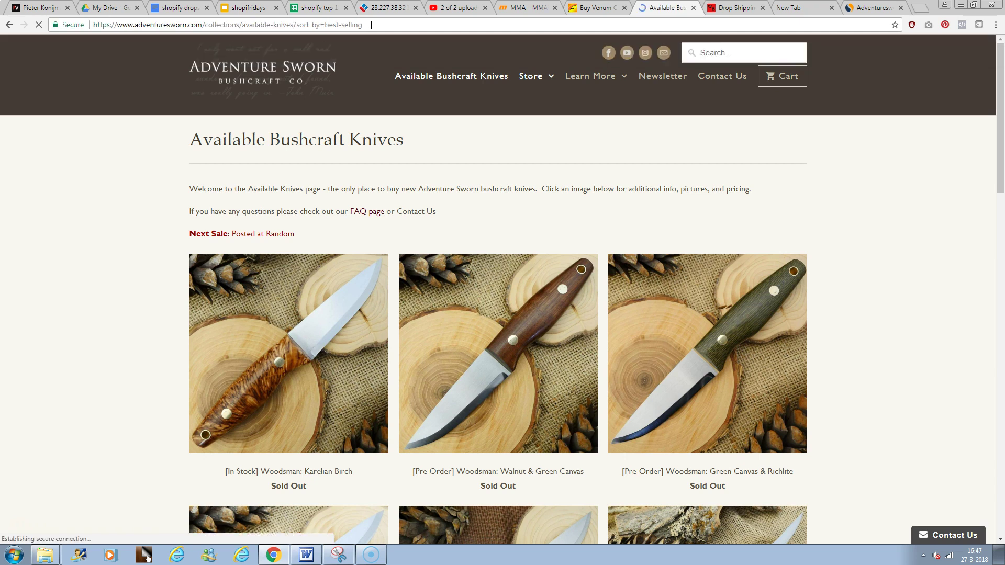
scroll(305, 162, down, 1)
scroll(227, 180, down, 1)
scroll(193, 118, down, 1)
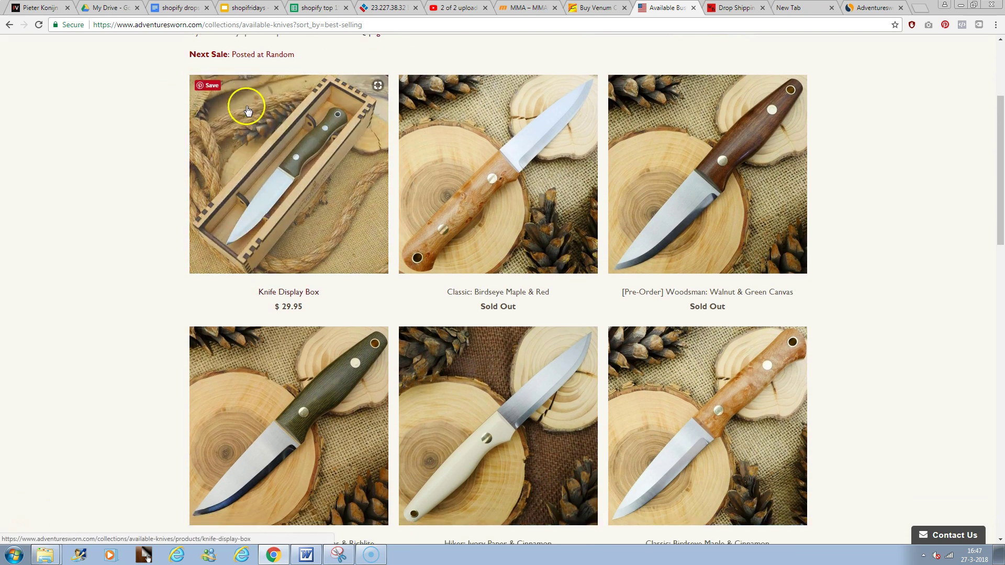
scroll(247, 110, down, 2)
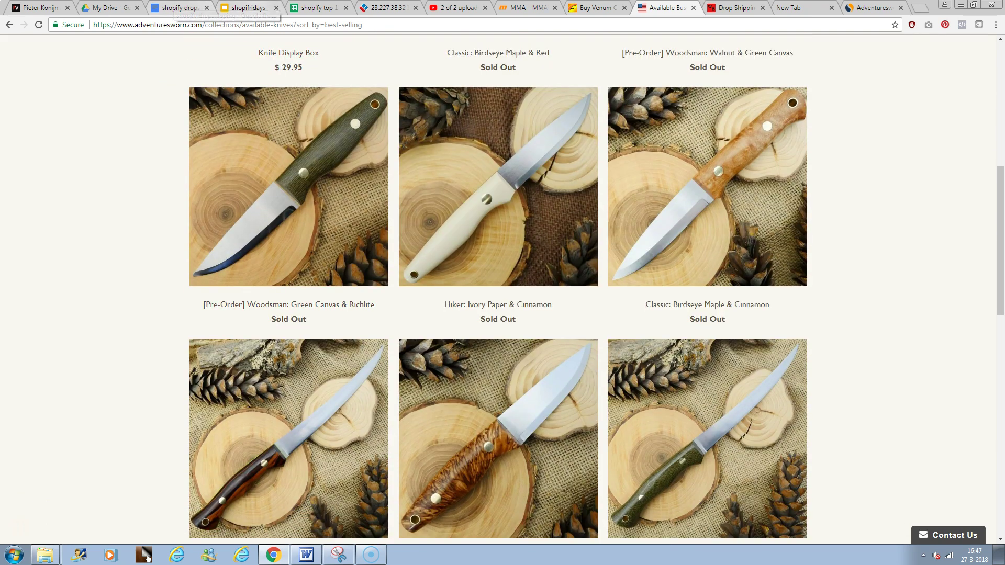
click(247, 8)
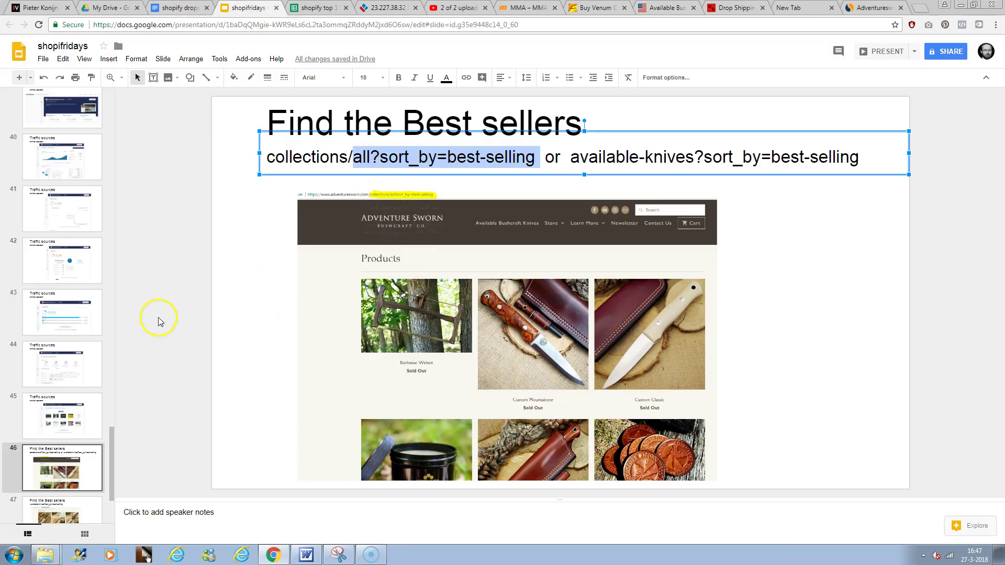
Step: Select 'available-knives' and '?sort_by=best-selling' in the best sellers slide subtitle
click(63, 510)
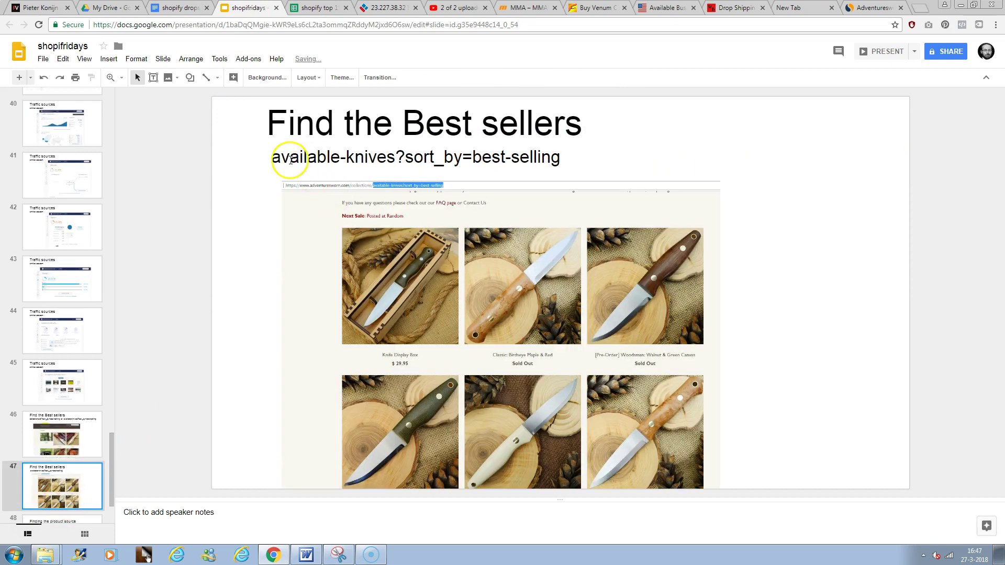
double_click(399, 153)
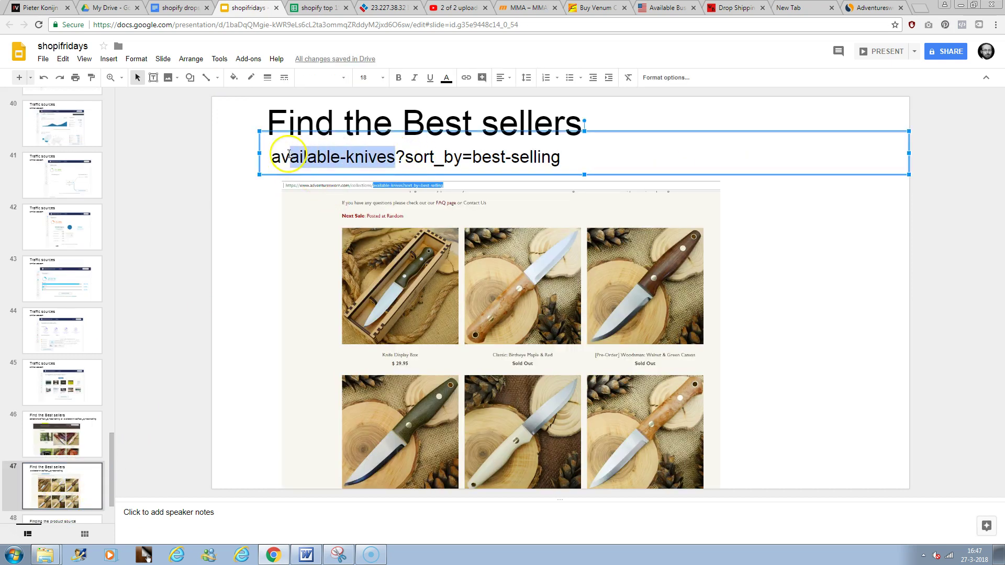
click(399, 153)
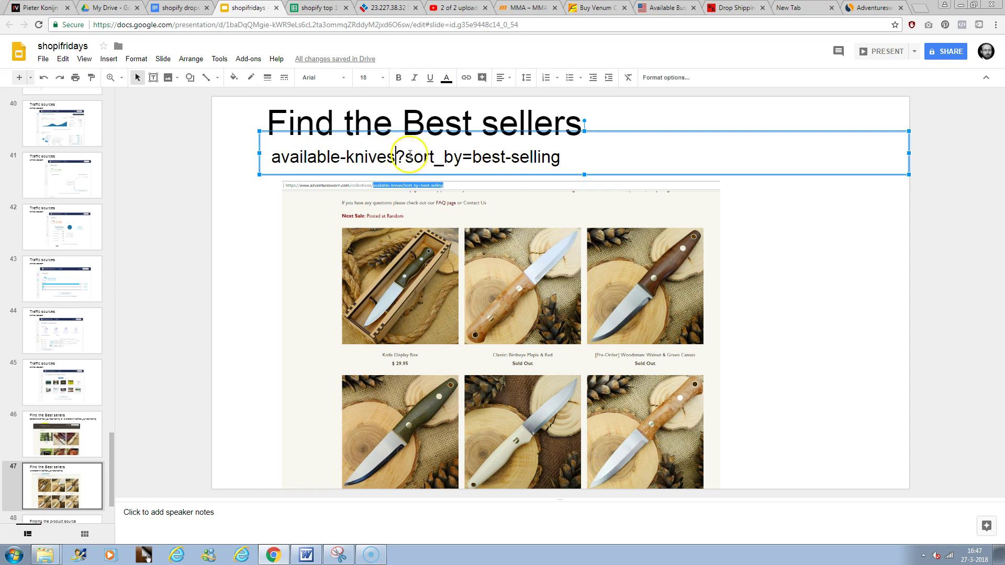
drag(425, 155, 583, 157)
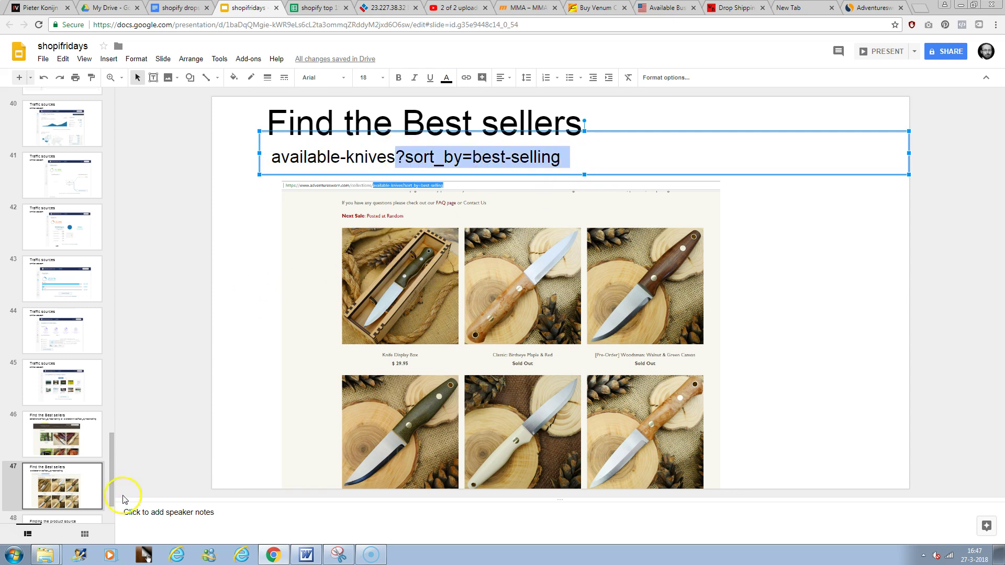
scroll(110, 514, down, 2)
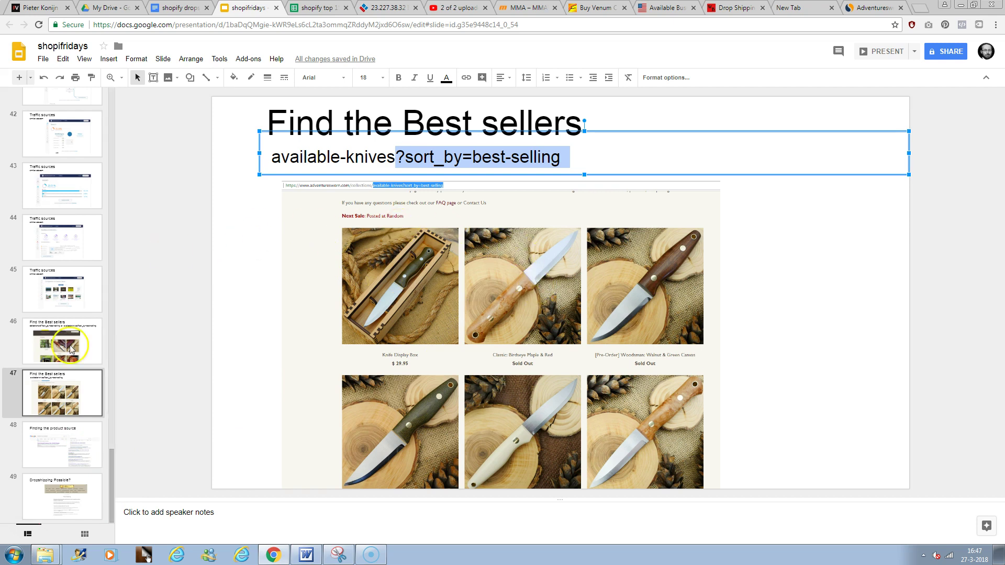
Step: On Finding the product source, enlarge the right screenshot and move the Google one lower left
click(56, 444)
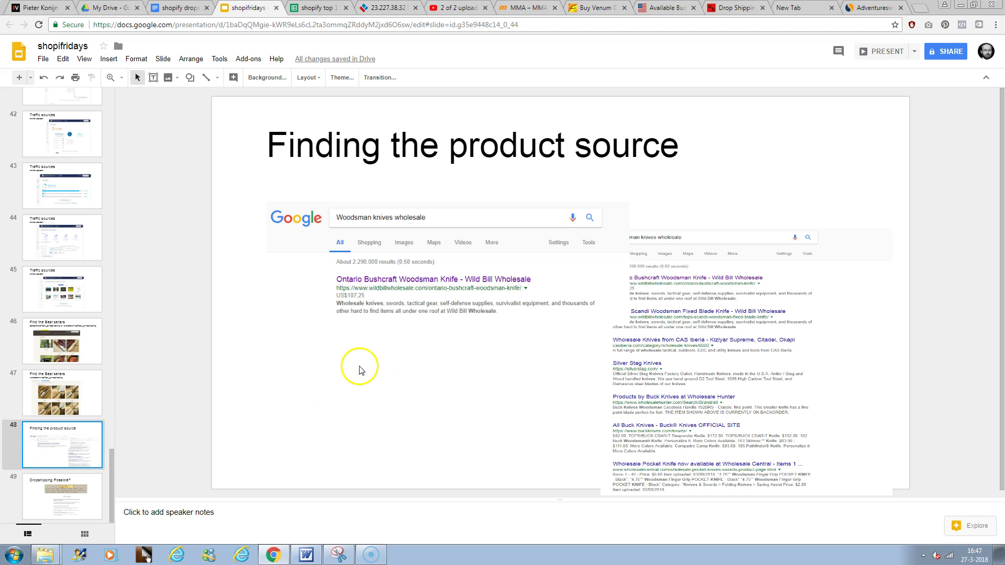
click(79, 397)
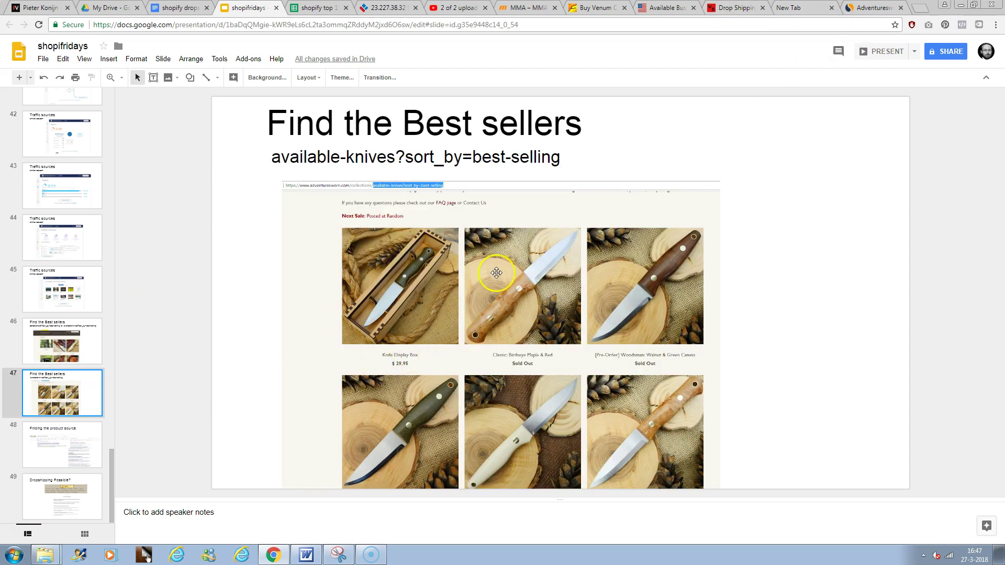
click(67, 449)
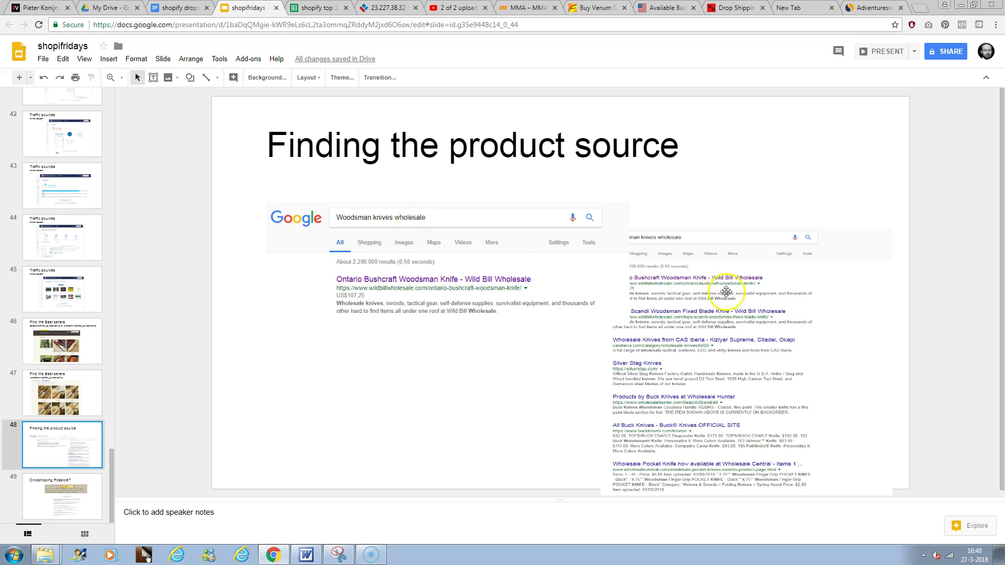
click(626, 281)
click(428, 228)
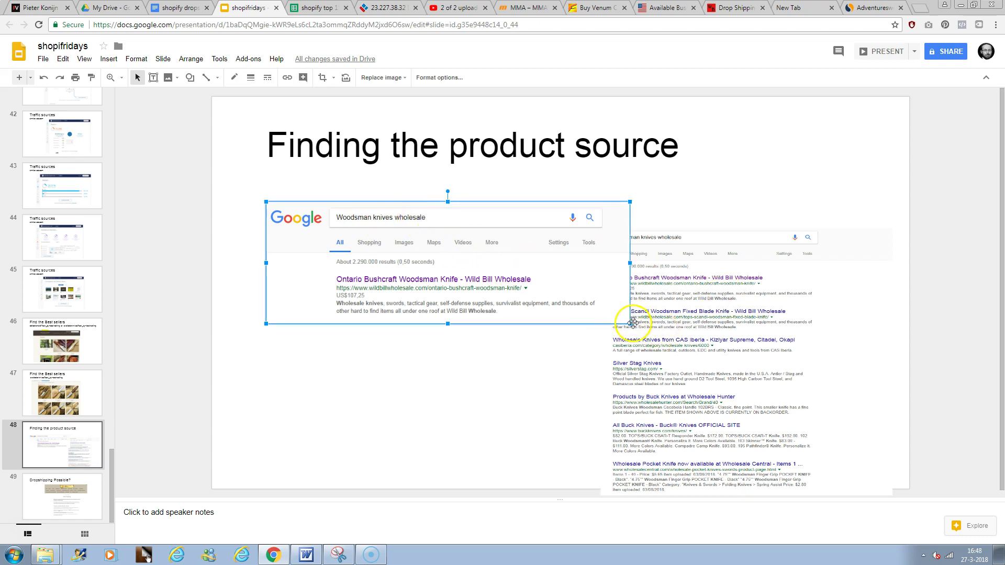
click(702, 287)
drag(602, 227, 534, 197)
click(442, 266)
drag(454, 259, 429, 336)
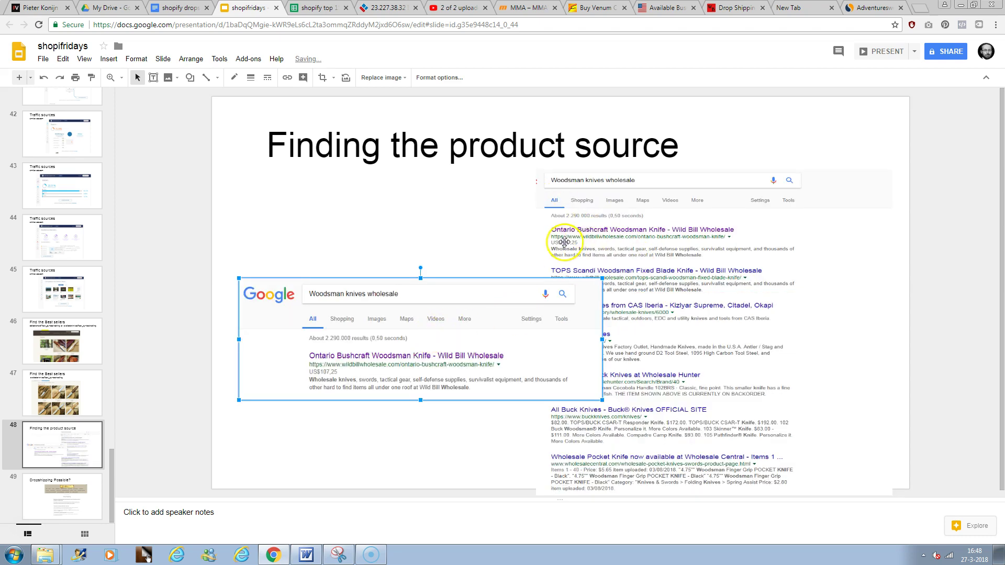
click(69, 503)
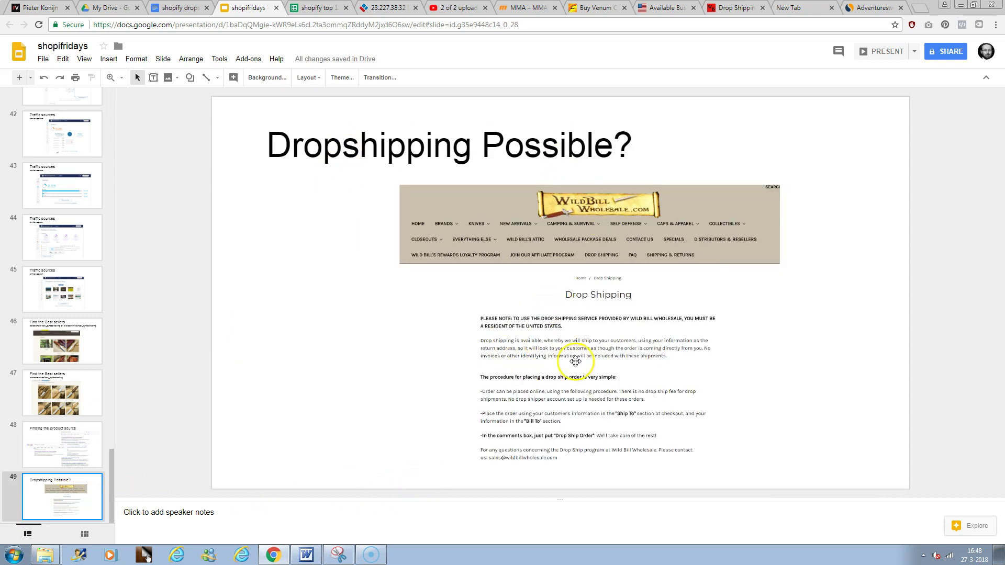
Step: Return to the Woodsman knives search results and open the Ontario Bushcraft Woodsman Knife
click(734, 9)
click(12, 27)
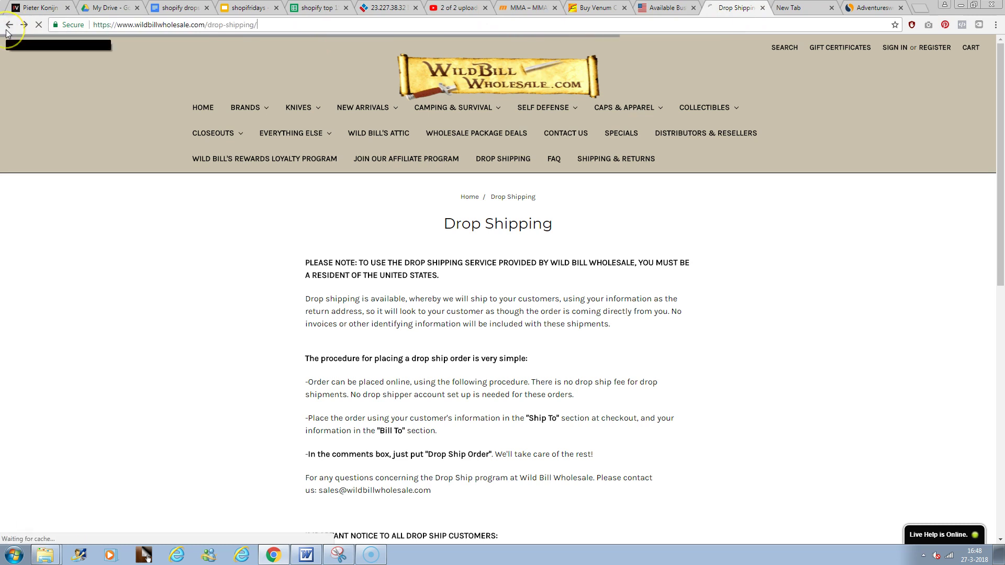
click(7, 30)
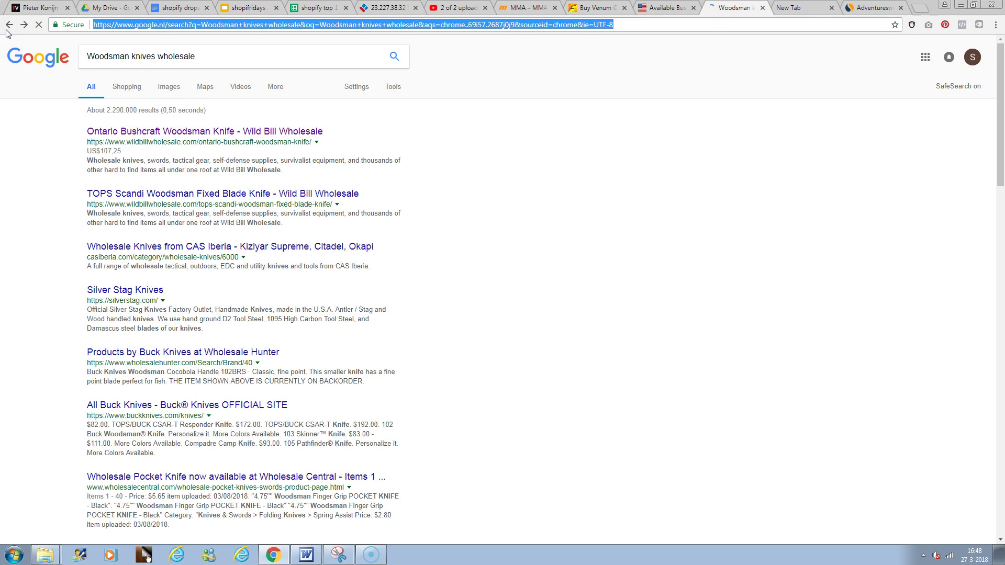
click(119, 134)
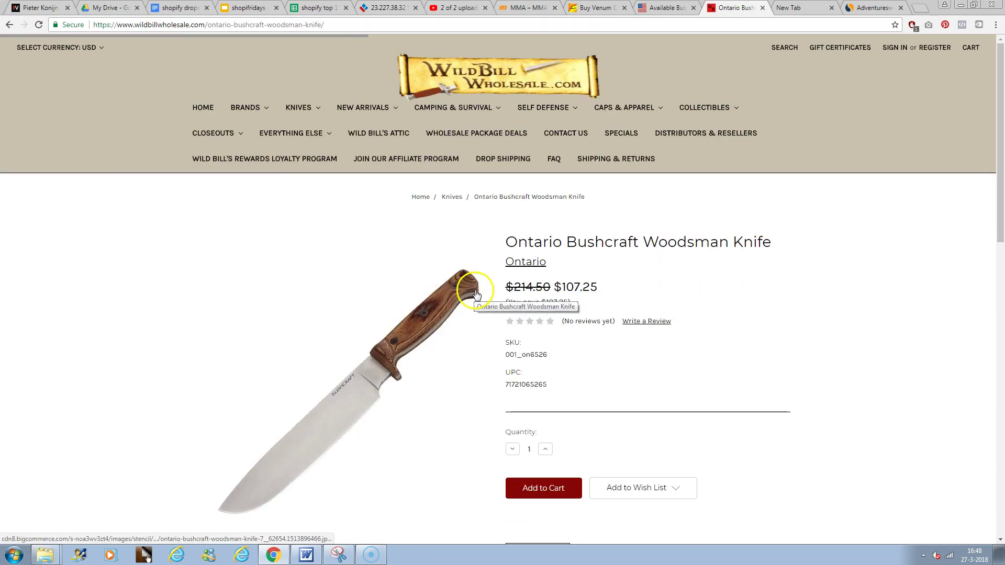
scroll(612, 265, down, 3)
scroll(613, 264, up, 4)
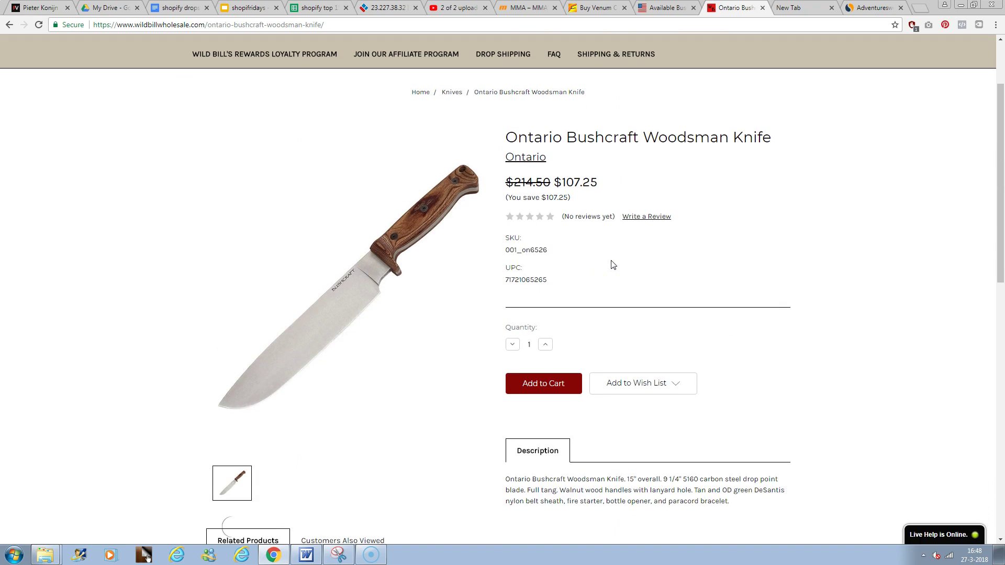
Step: Select the knife's prices, $214.50 and $107.25, before heading to Drop Shipping
drag(505, 287, 585, 288)
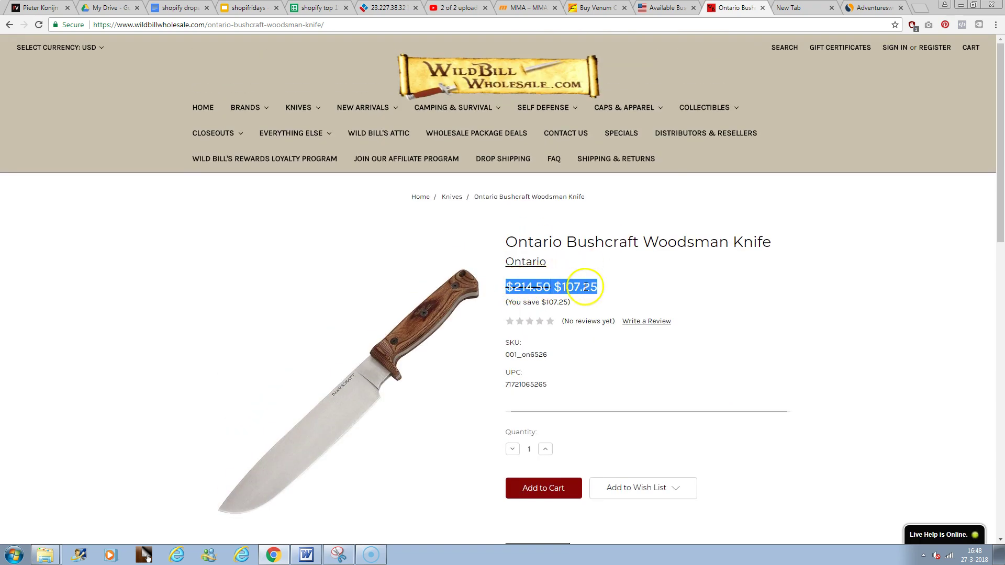
double_click(574, 286)
double_click(528, 285)
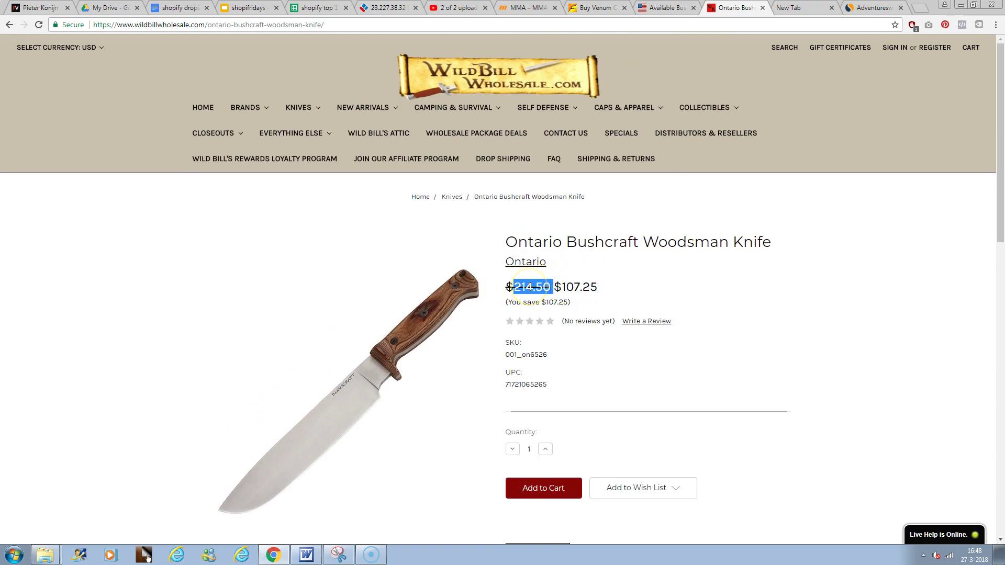
click(509, 160)
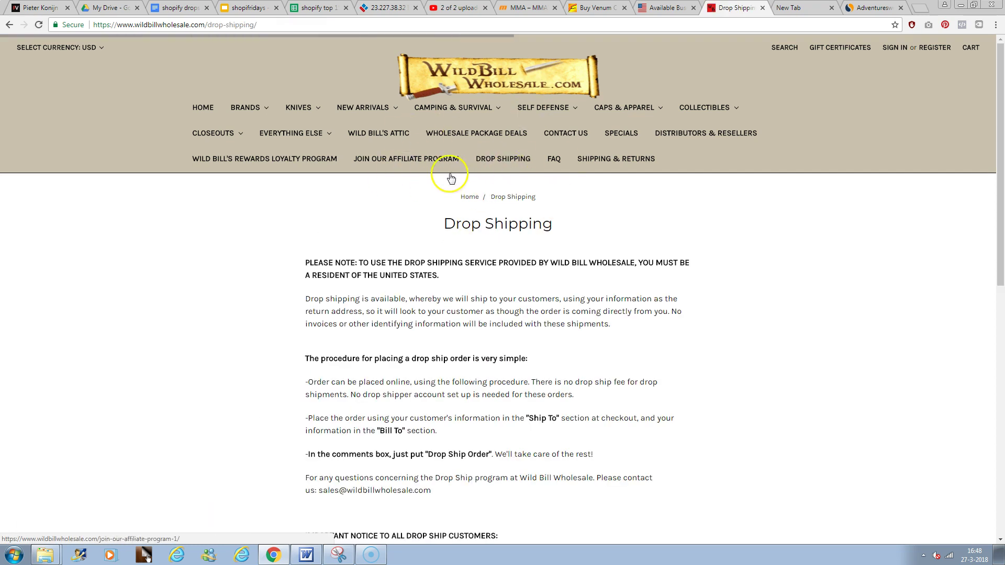
scroll(511, 169, down, 3)
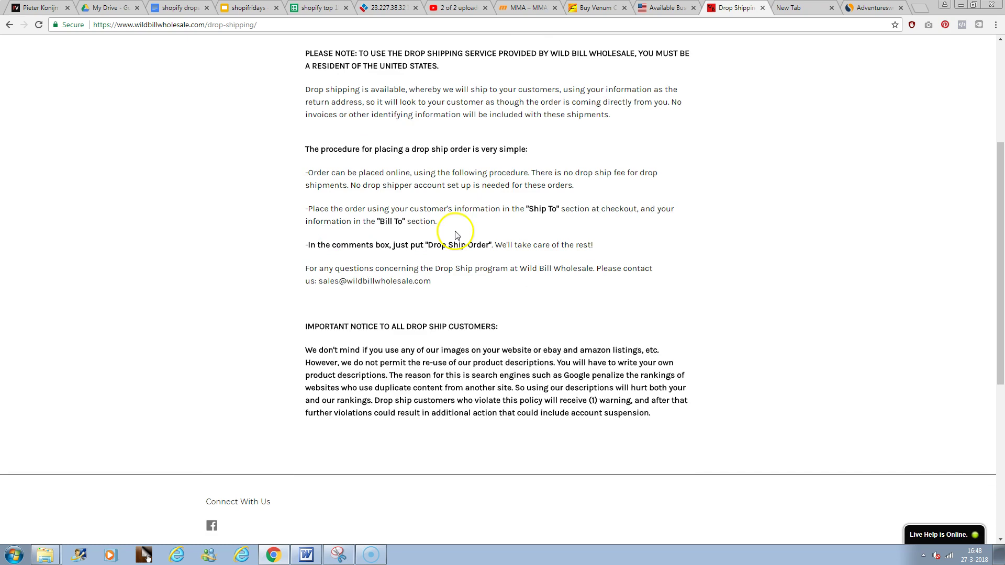
scroll(431, 142, up, 3)
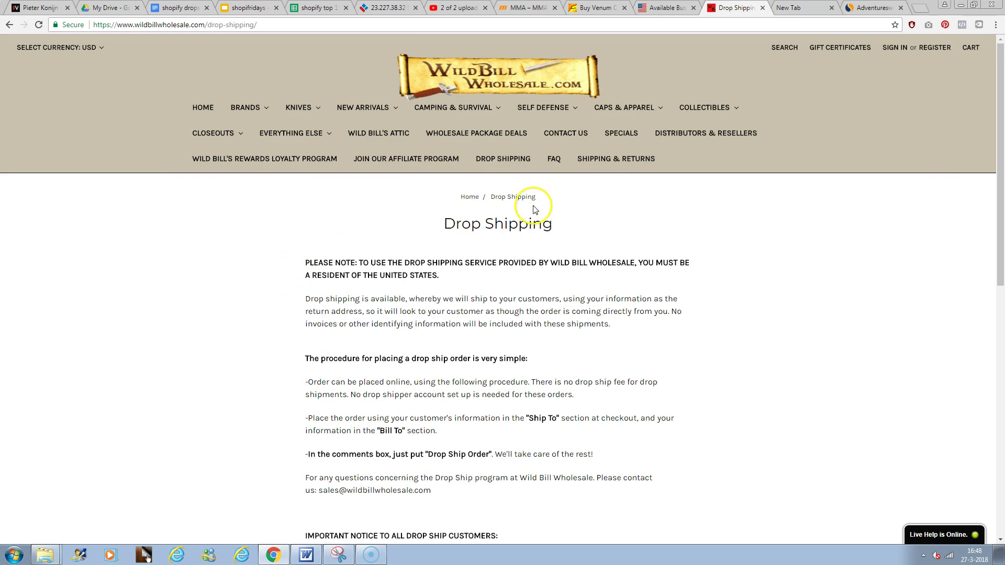
Step: Review the traffic sources slides, then Finding the product source and Dropshipping Possible?
click(238, 14)
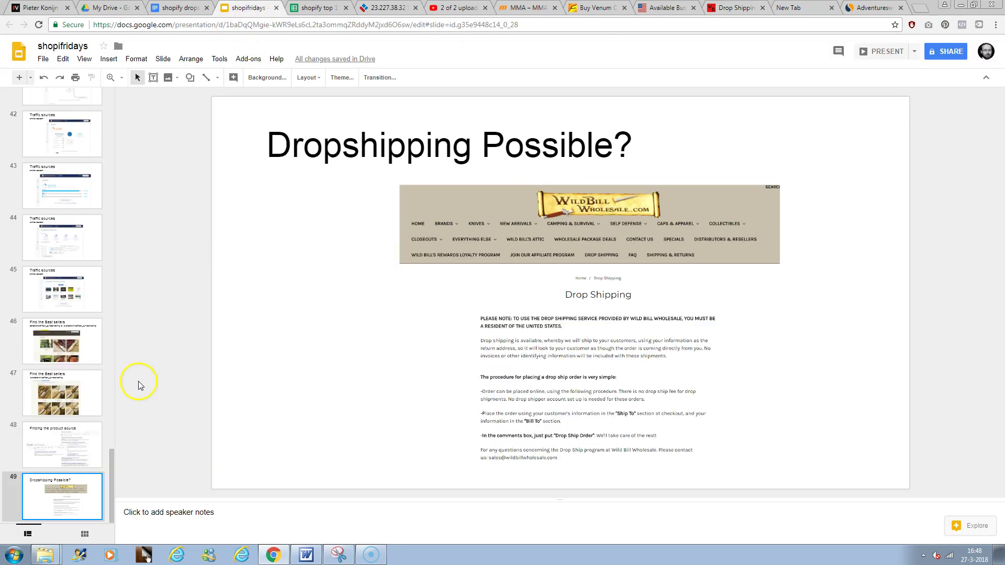
click(64, 229)
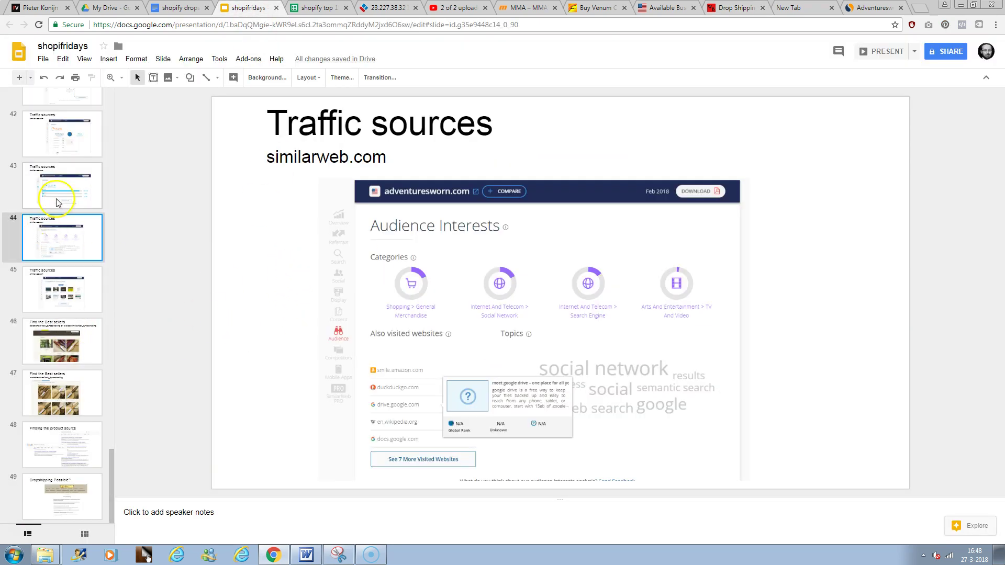
click(68, 189)
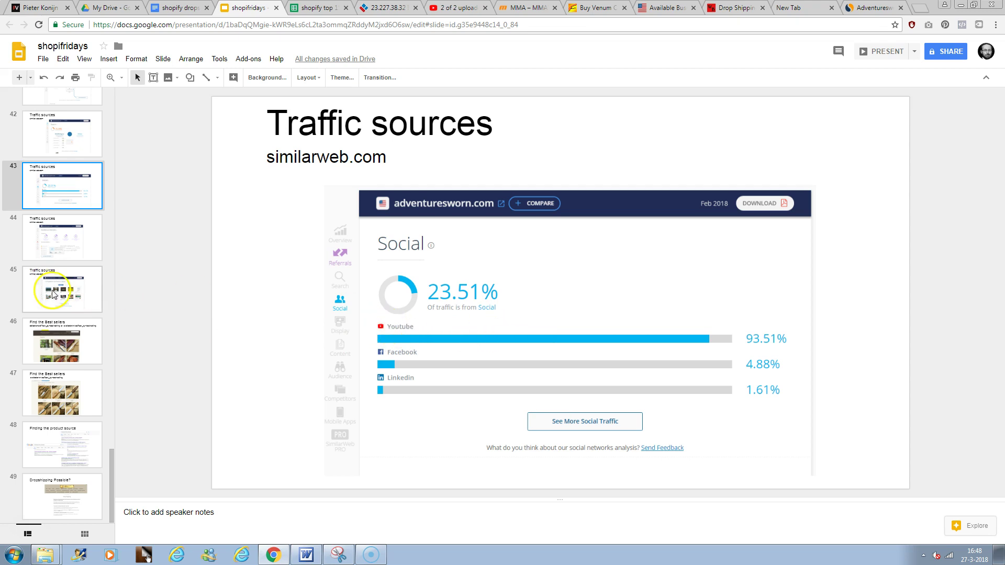
click(66, 135)
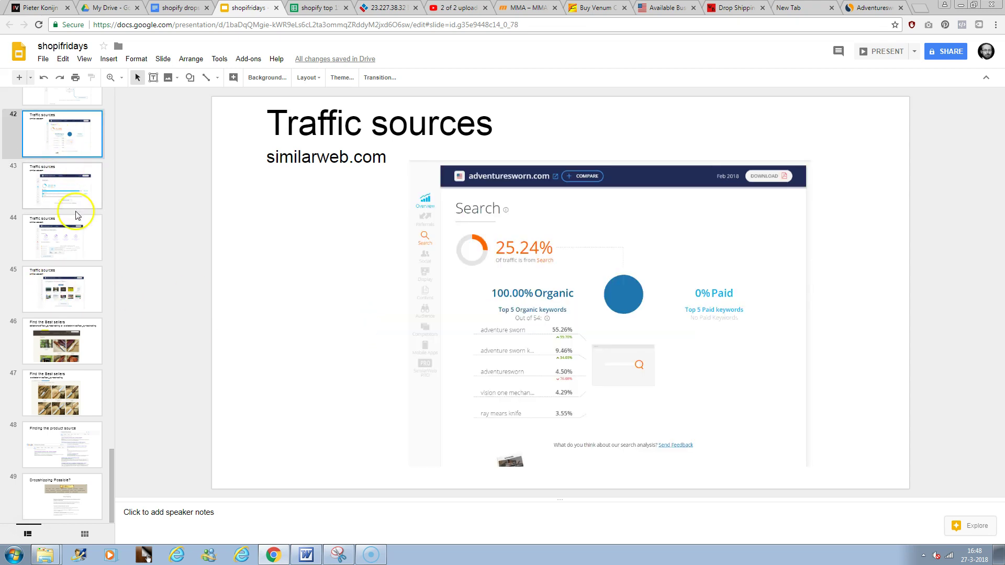
click(64, 464)
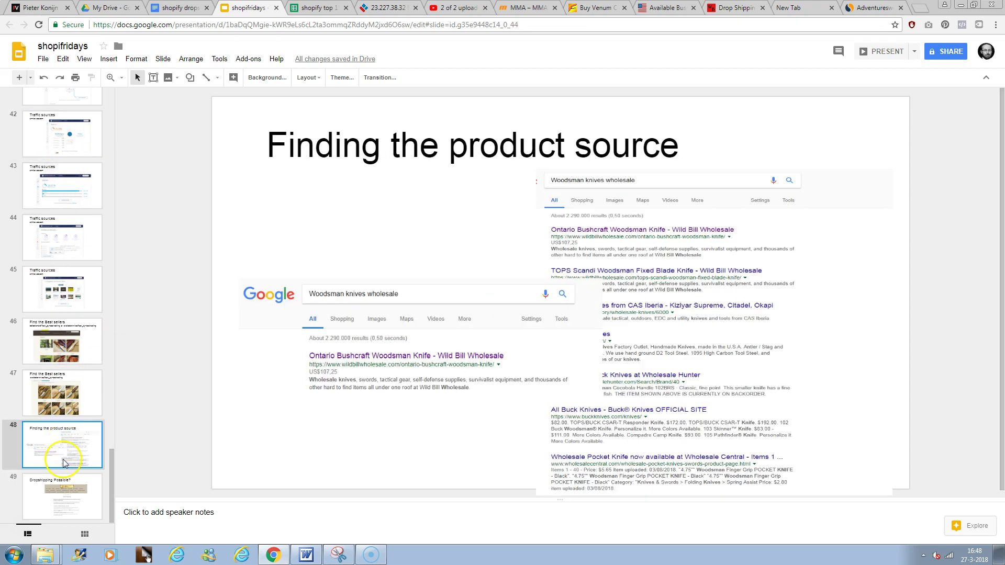
click(65, 485)
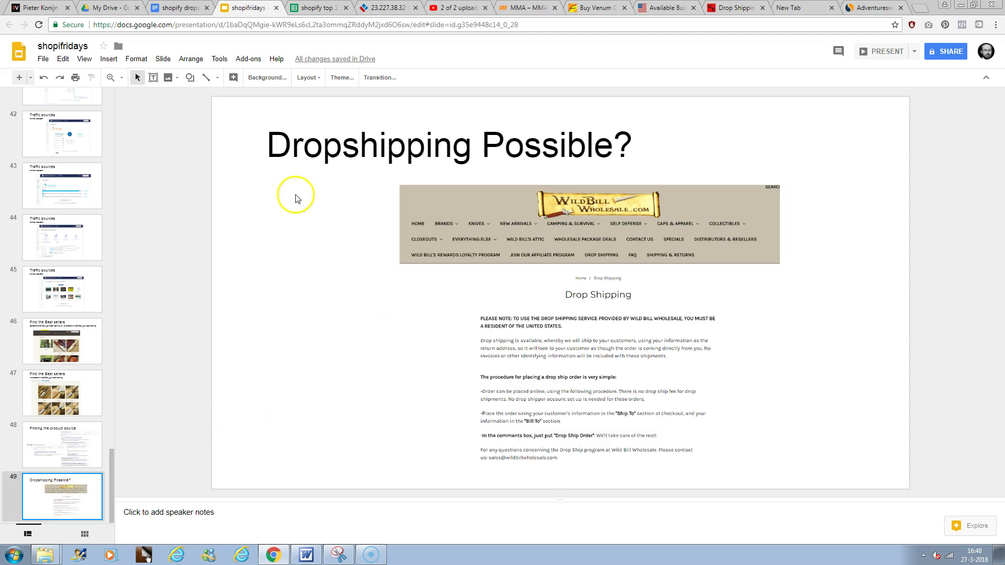
Step: Select the Dropshipping Possible title and policy screenshot, glance at earlier slides, then return
drag(271, 141, 581, 130)
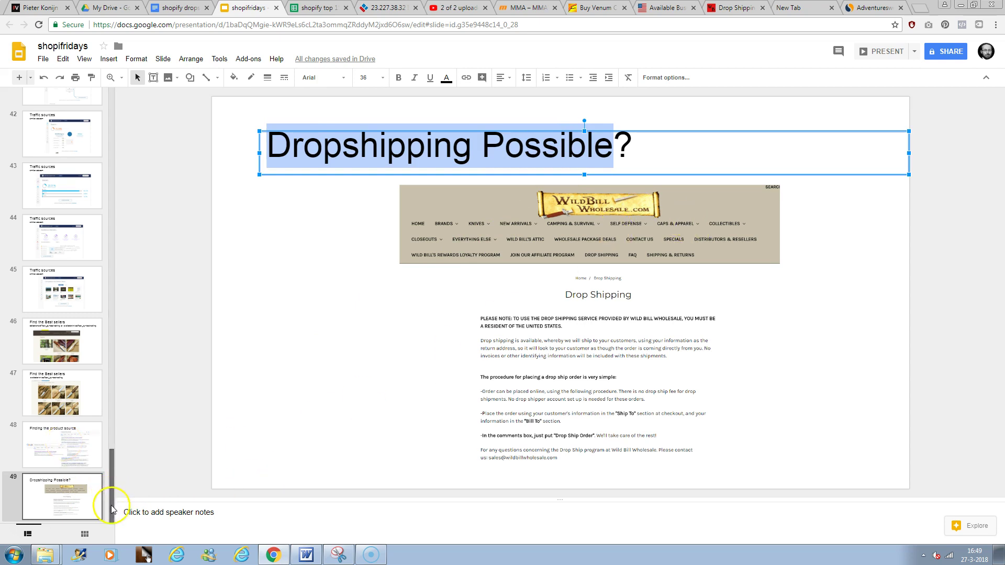
click(492, 345)
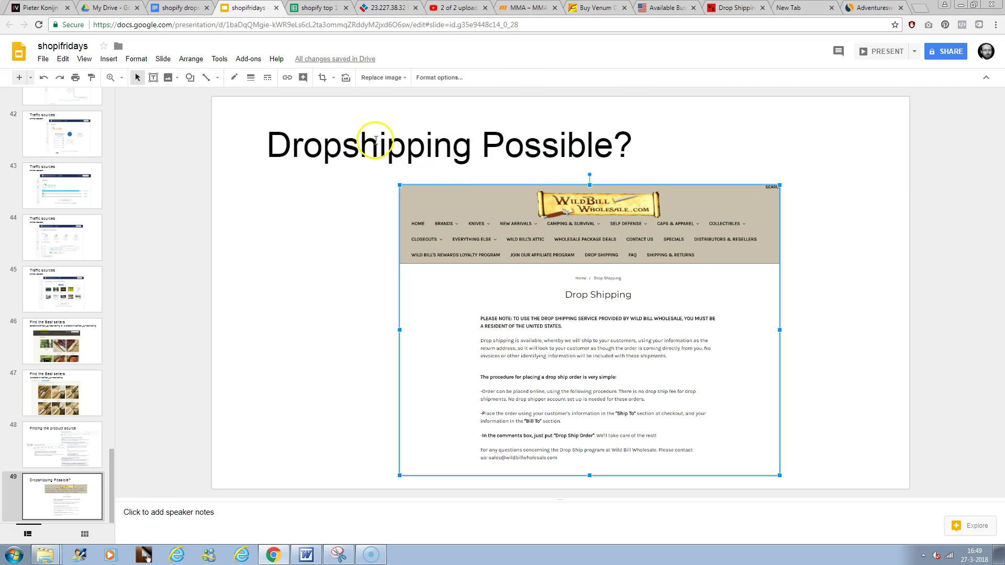
click(36, 445)
click(48, 390)
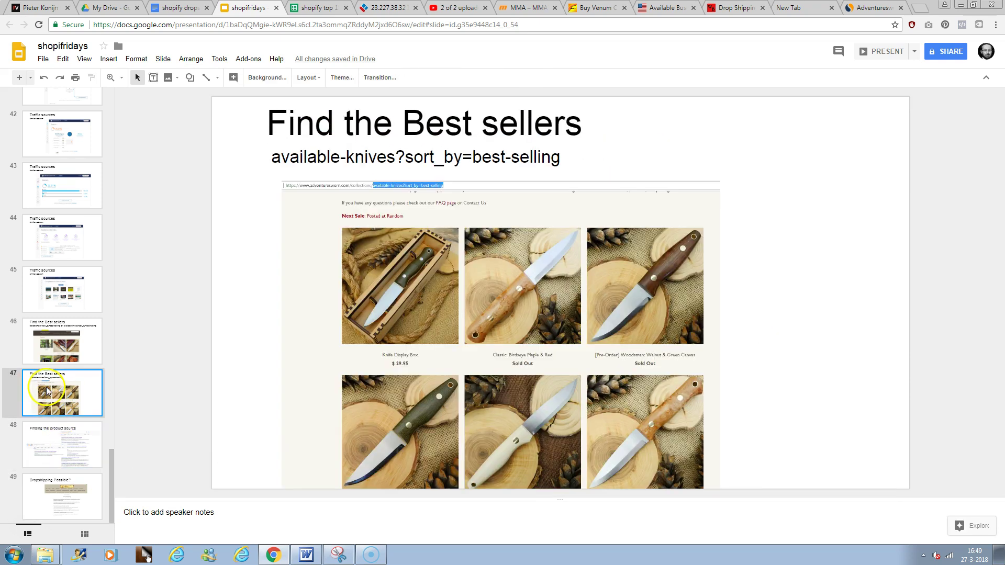
key(Down)
key(Down)
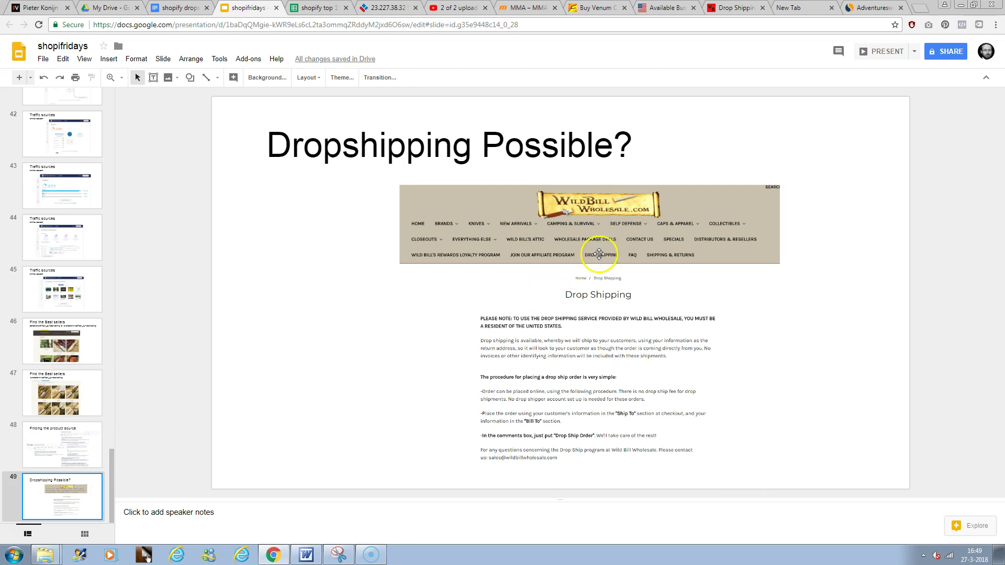
Step: Highlight the image and description reuse rules, then open Assisted Opening's Trump Gold Rescue Knife
click(735, 8)
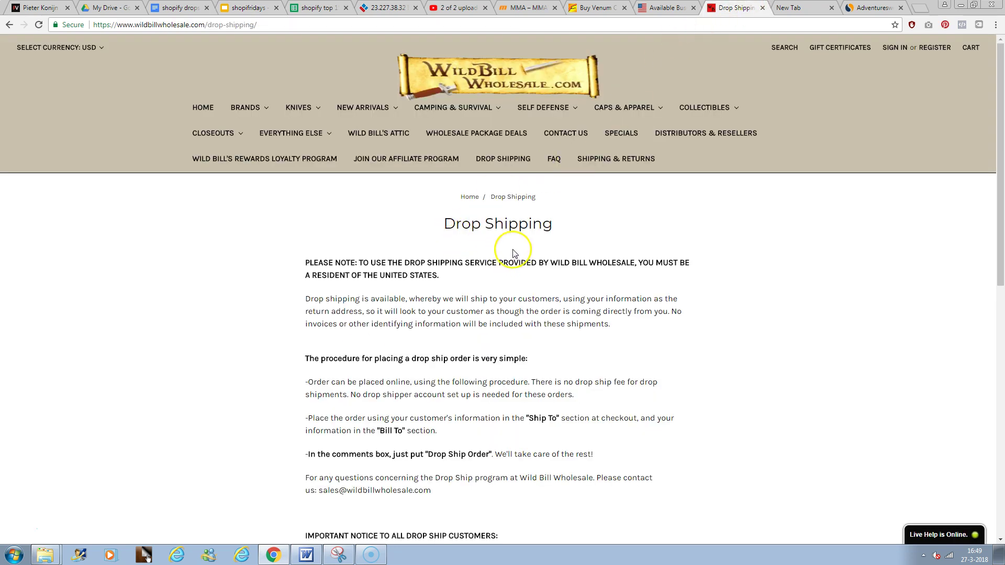
scroll(514, 251, down, 1)
scroll(514, 253, down, 1)
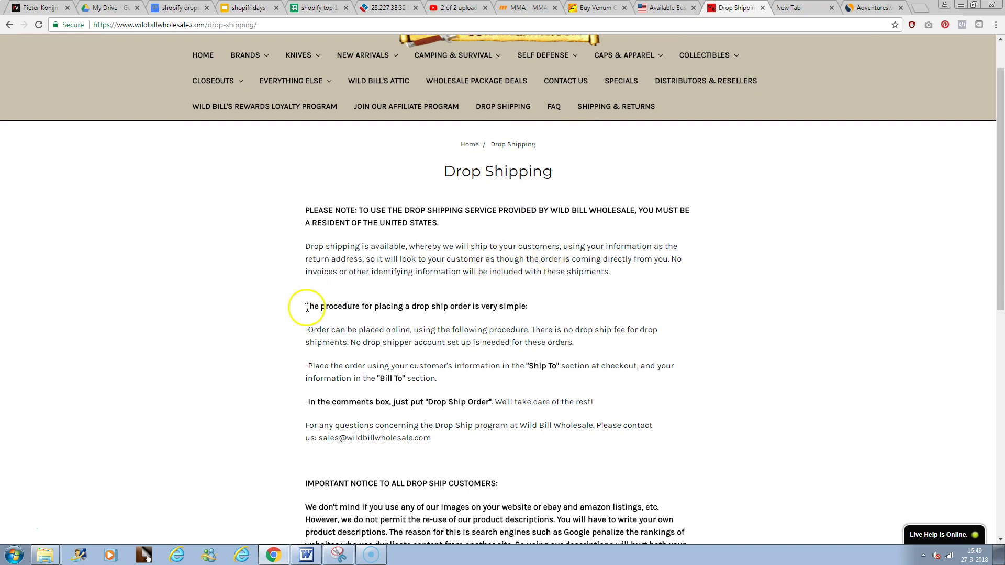
scroll(385, 220, up, 1)
scroll(366, 218, down, 1)
scroll(365, 224, down, 2)
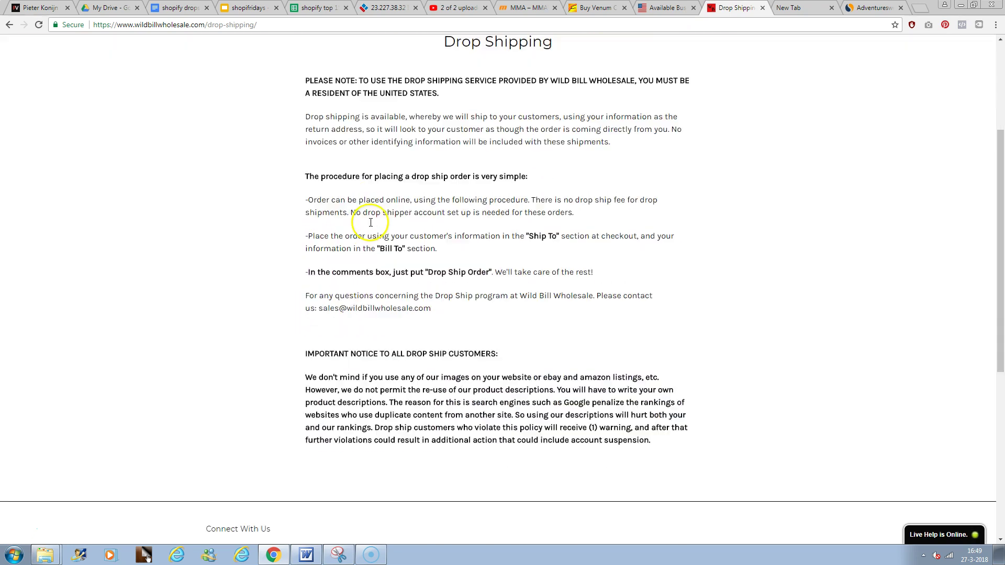
scroll(349, 216, down, 4)
drag(306, 193, 558, 194)
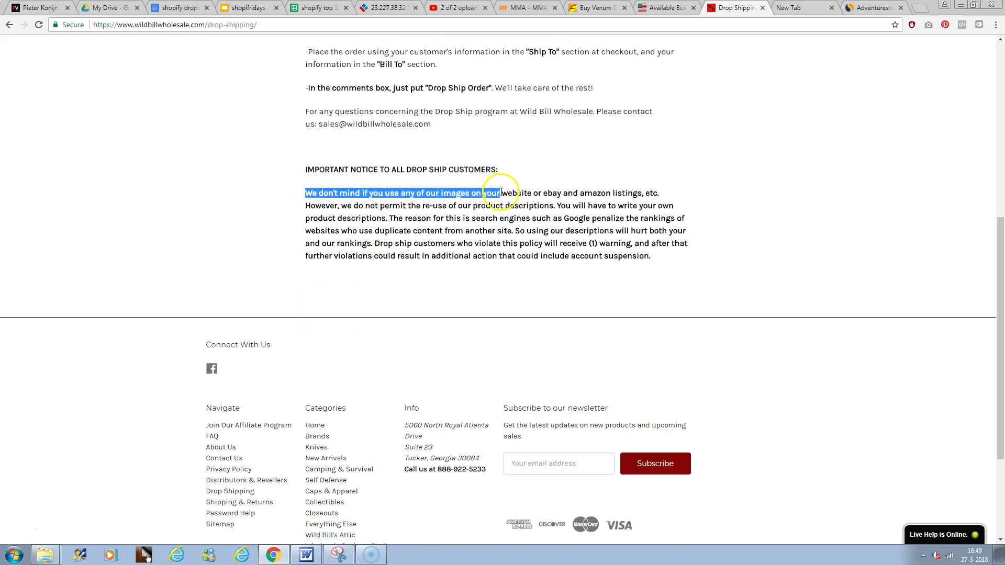
drag(463, 206, 475, 231)
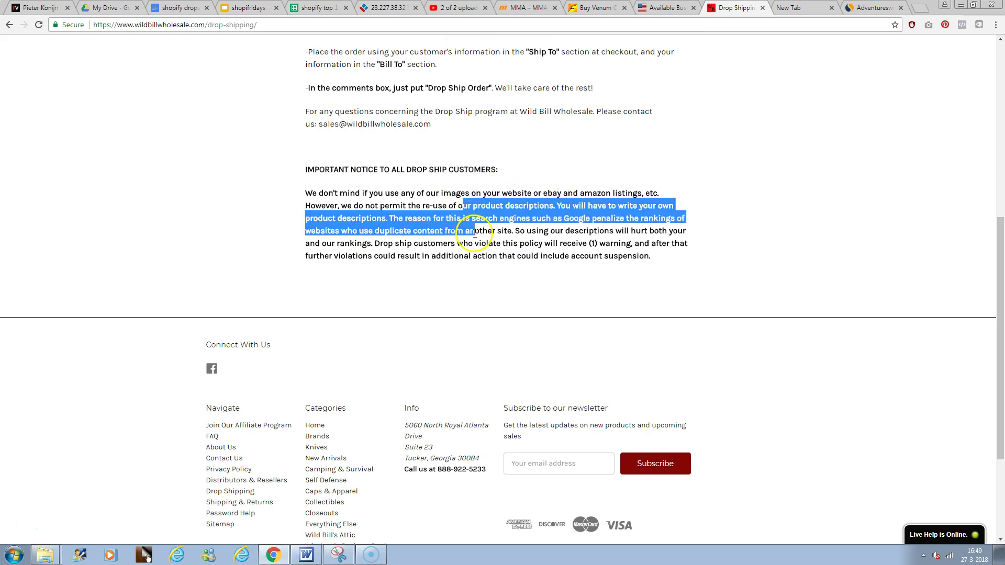
mouse_move(565, 218)
mouse_down()
mouse_move(638, 219)
mouse_move(516, 240)
mouse_up()
scroll(515, 240, up, 3)
scroll(442, 241, up, 2)
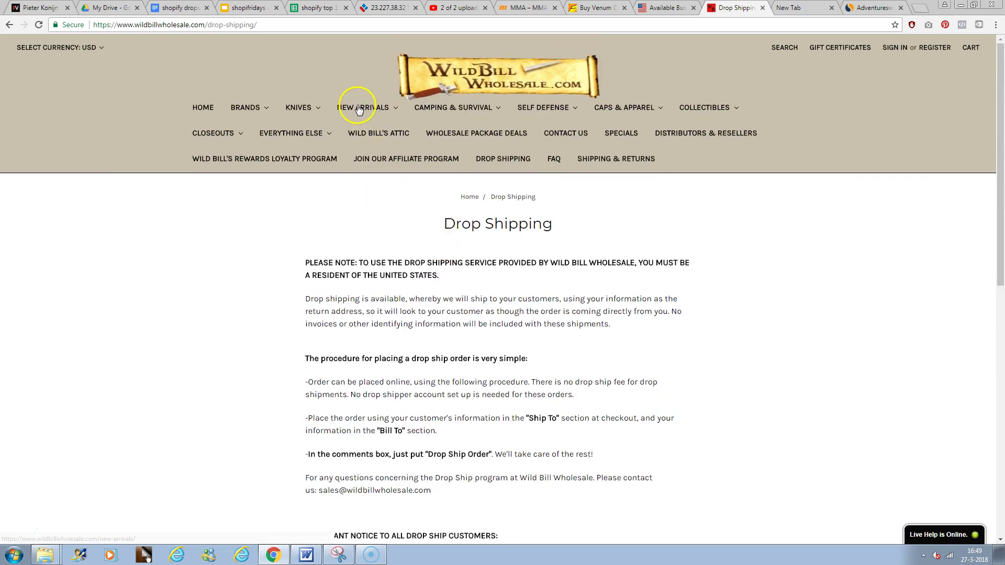
mouse_move(301, 108)
click(388, 148)
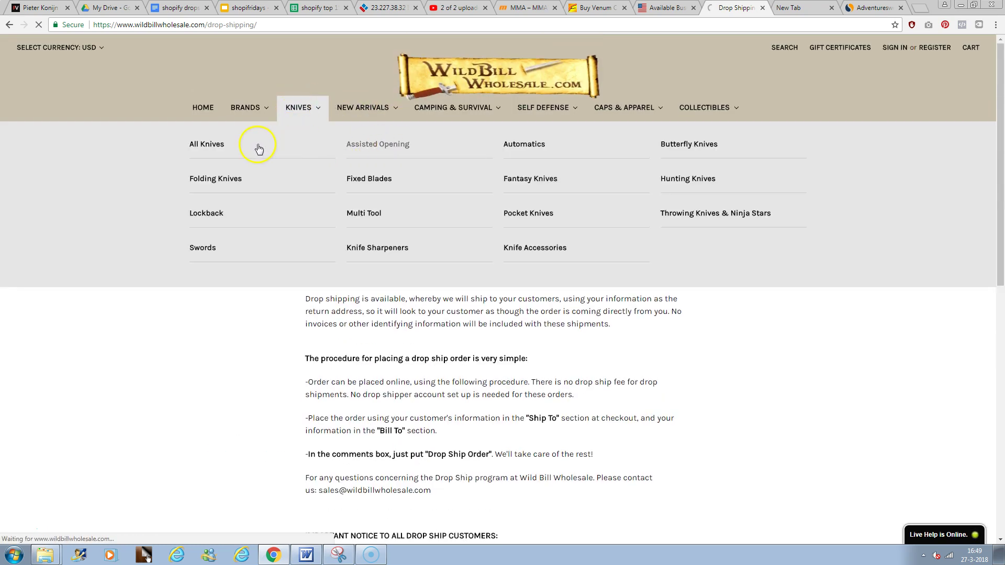
scroll(452, 267, down, 2)
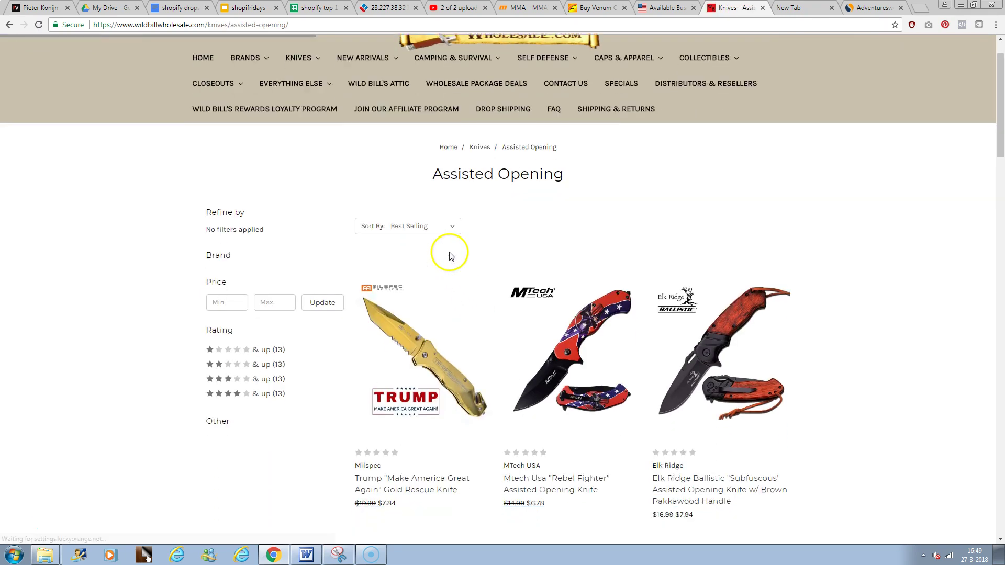
click(393, 260)
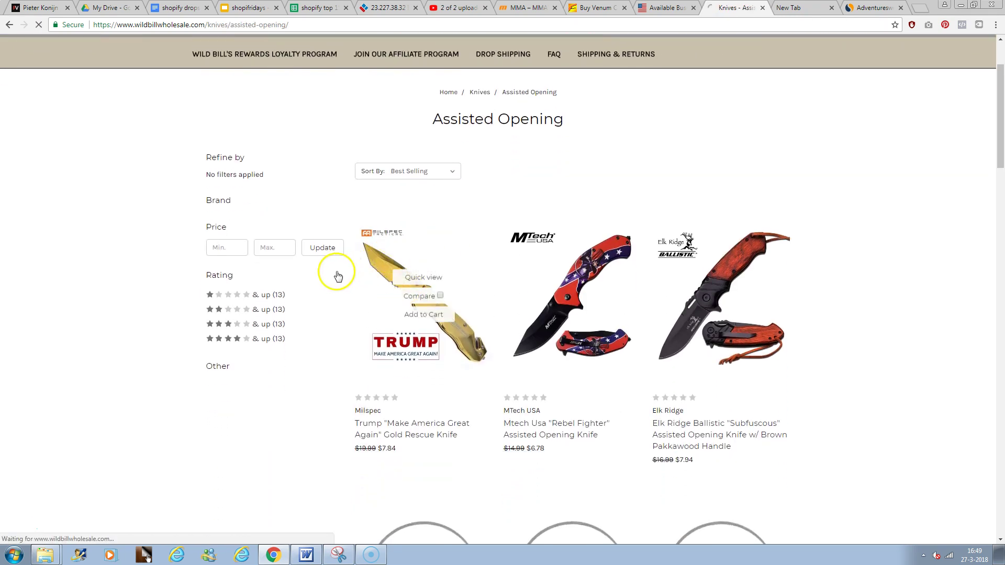
scroll(533, 267, down, 3)
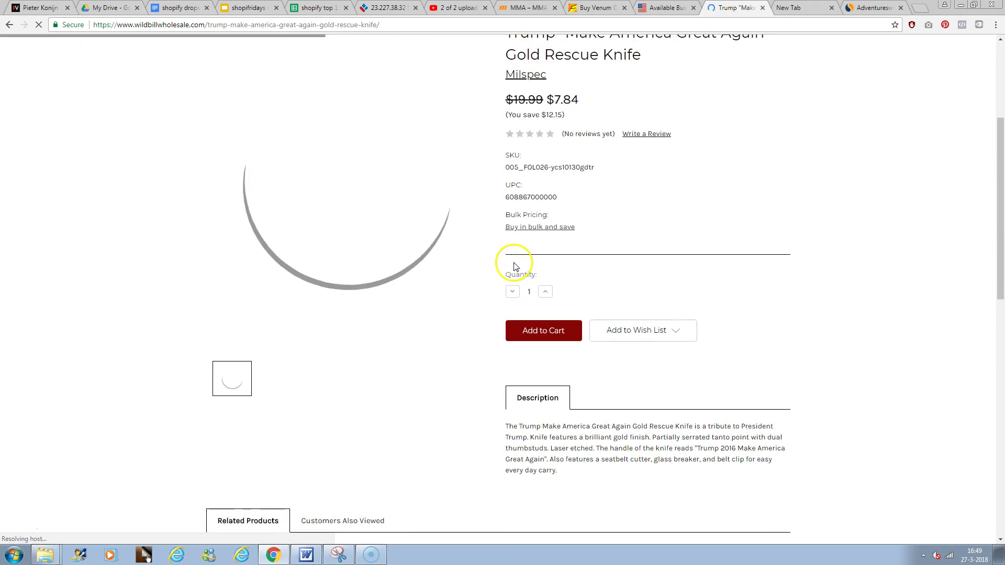
scroll(414, 267, up, 2)
scroll(396, 259, up, 1)
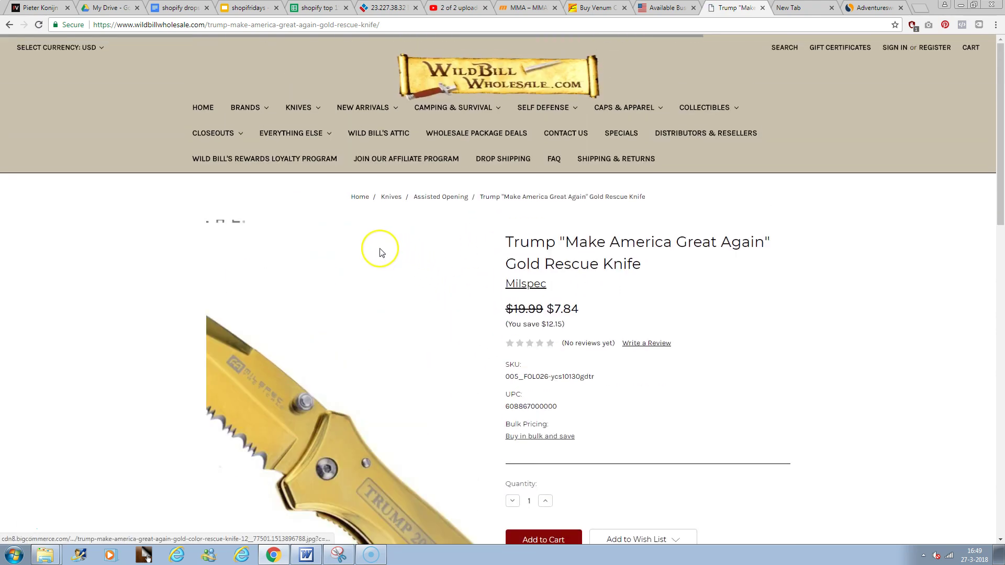
scroll(382, 251, down, 1)
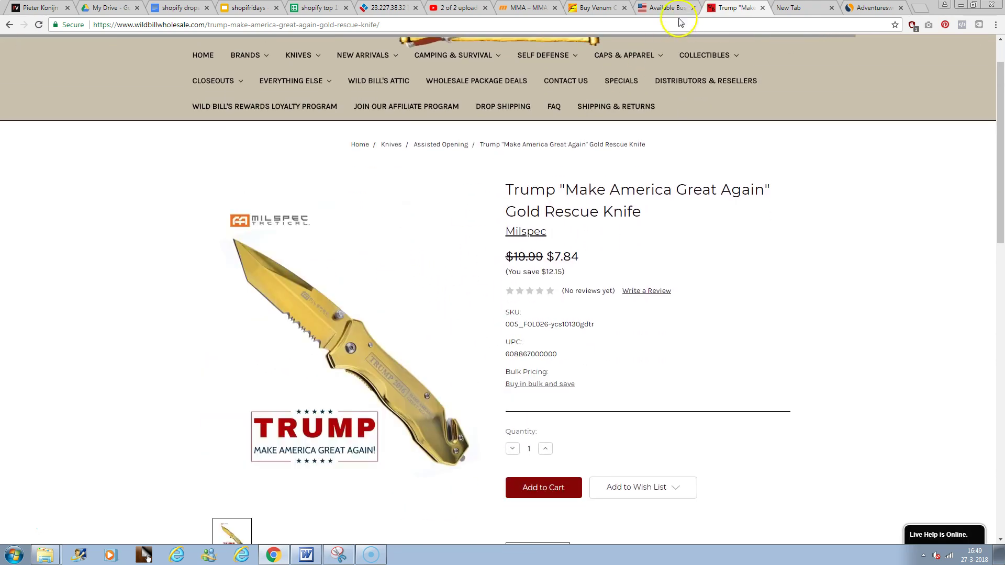
Step: Revisit the Adventure Sworn home page from the available knives page, then return to the deck
click(669, 7)
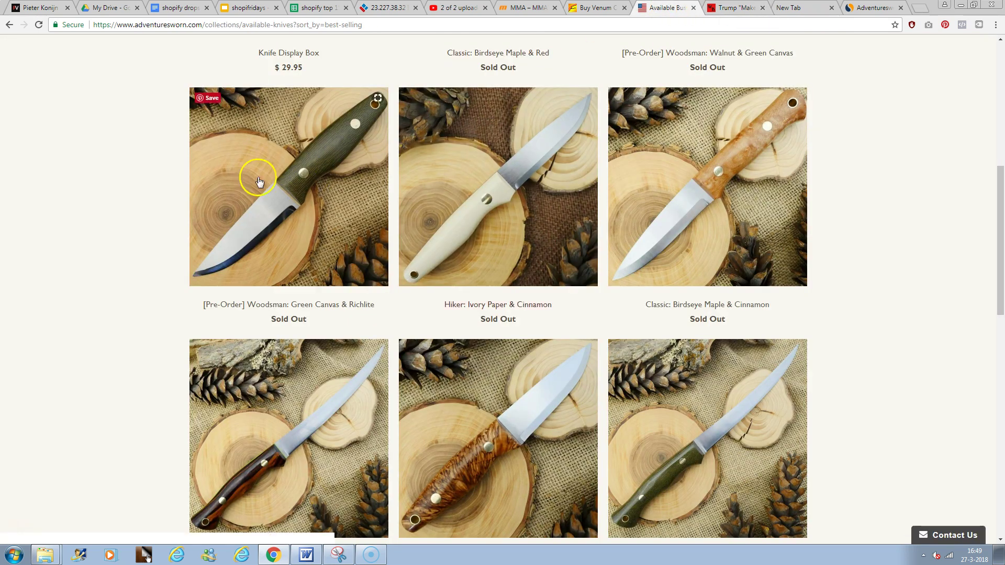
scroll(238, 183, up, 5)
scroll(235, 182, down, 1)
scroll(235, 180, up, 1)
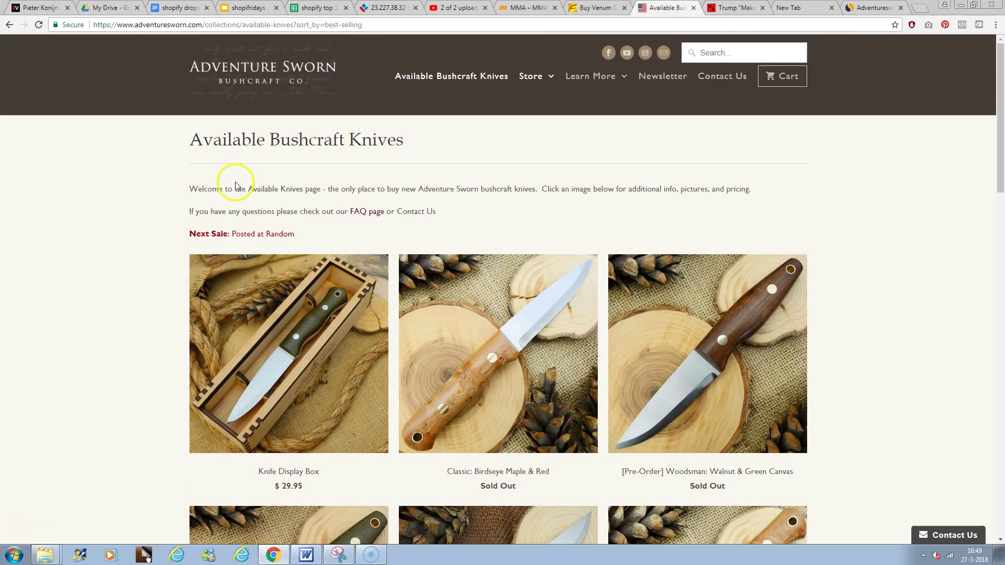
click(274, 80)
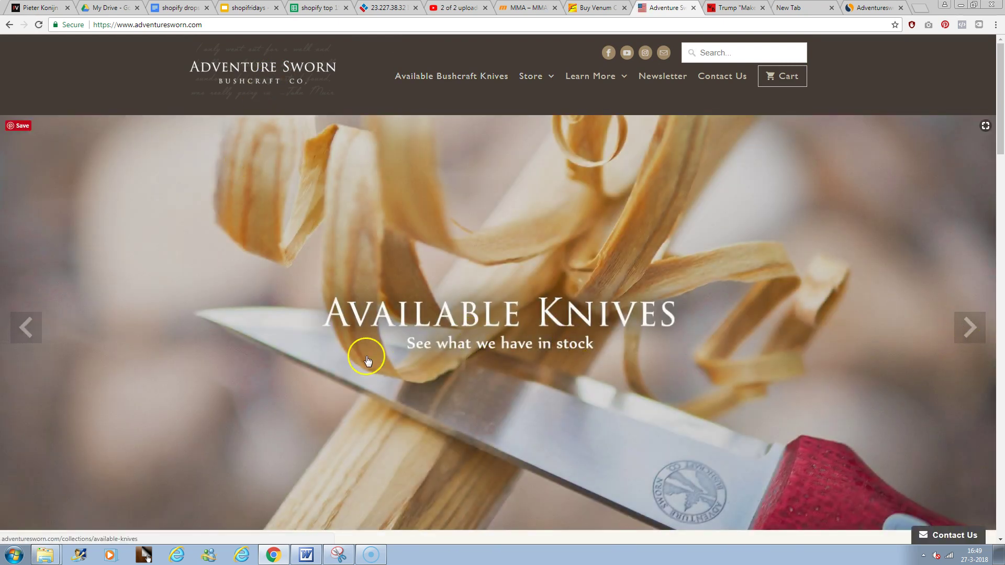
scroll(366, 354, down, 6)
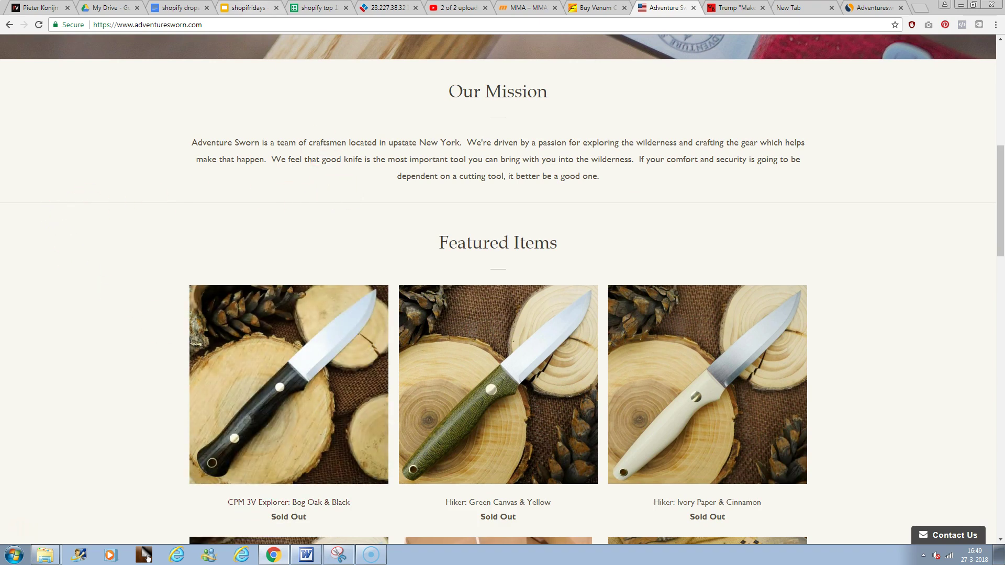
click(264, 9)
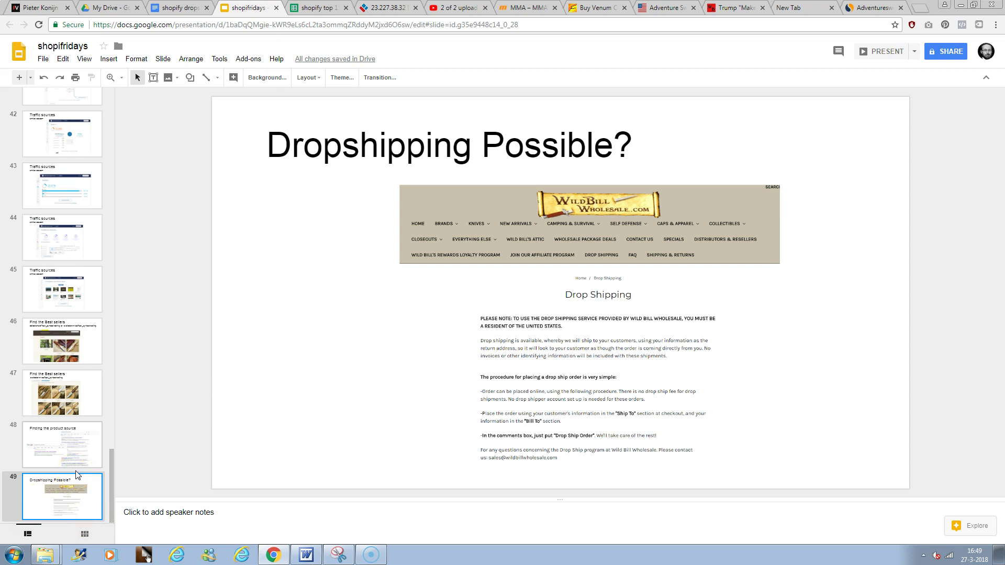
Step: Add a slide after slide 49 titled 'How to start??' with subtitle 'For free!'
right_click(79, 505)
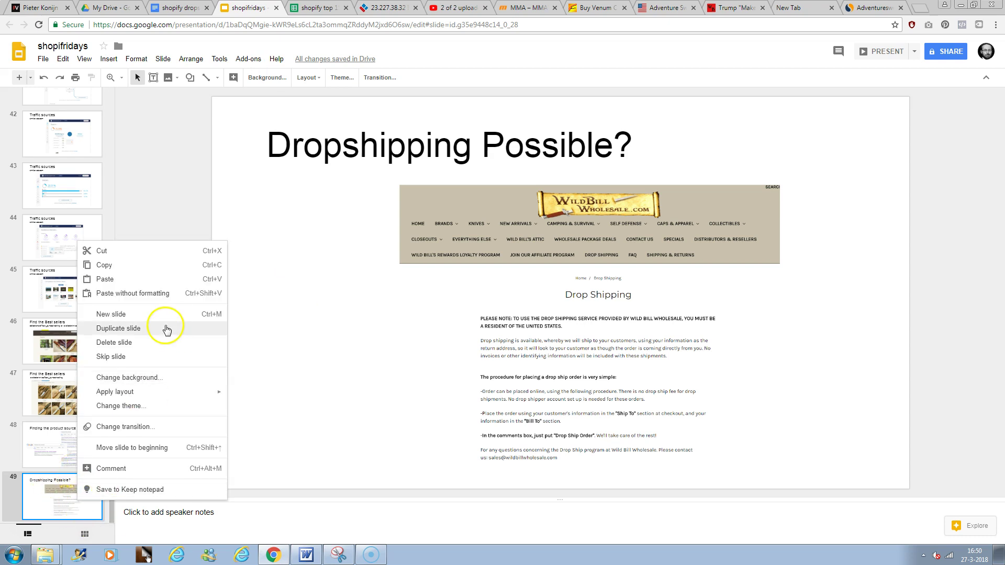
click(167, 317)
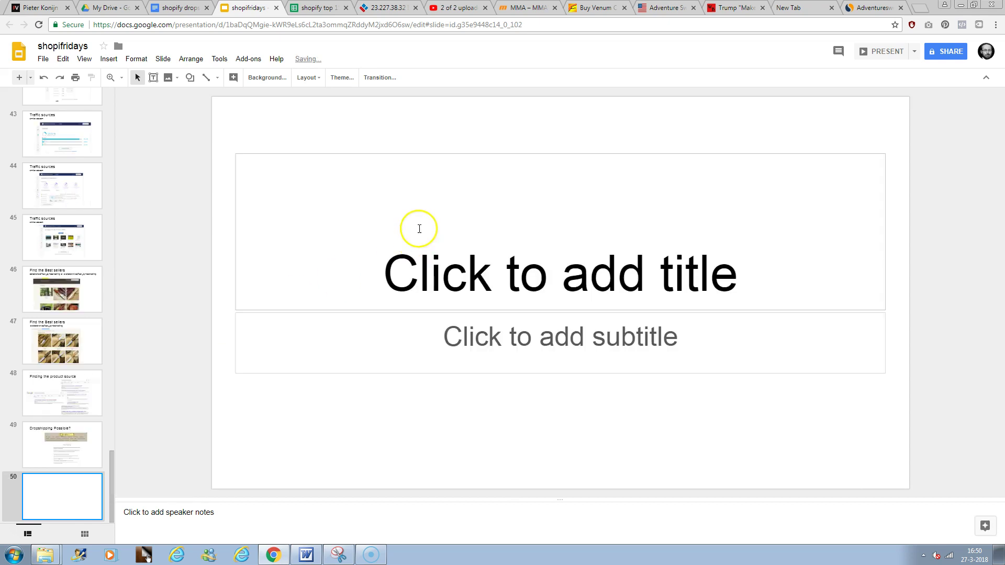
click(418, 227)
text(How to start)
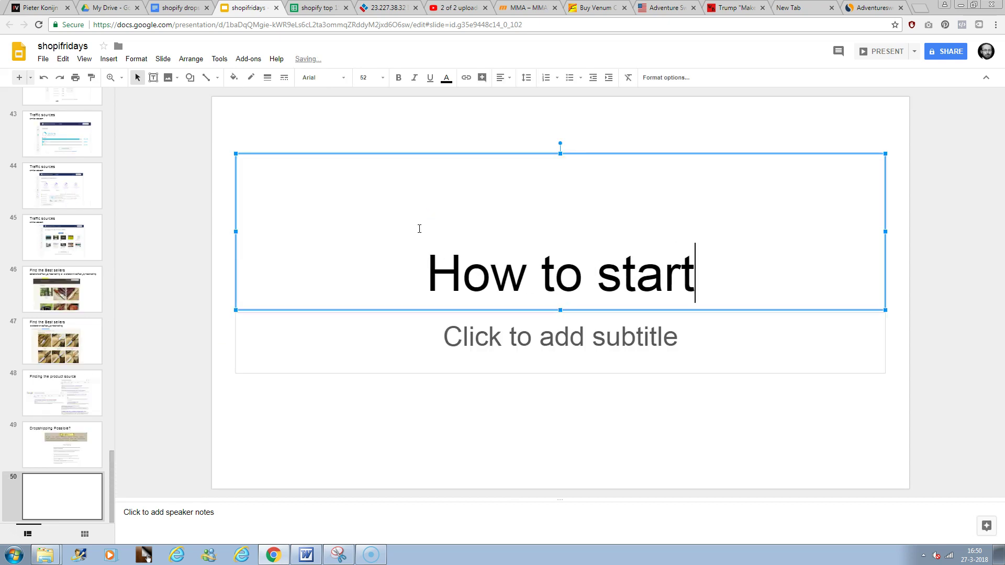
text(??)
click(528, 341)
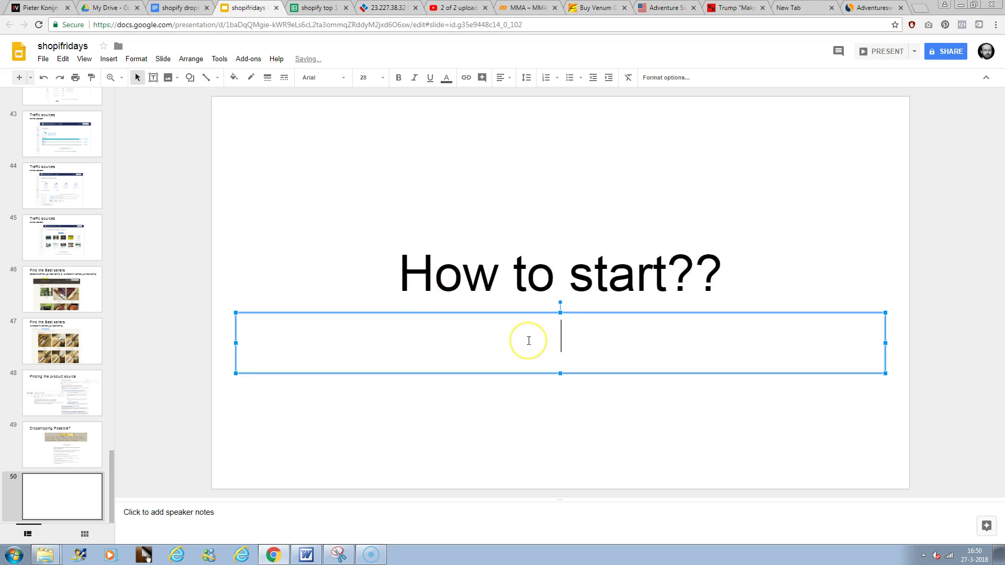
text(for free!)
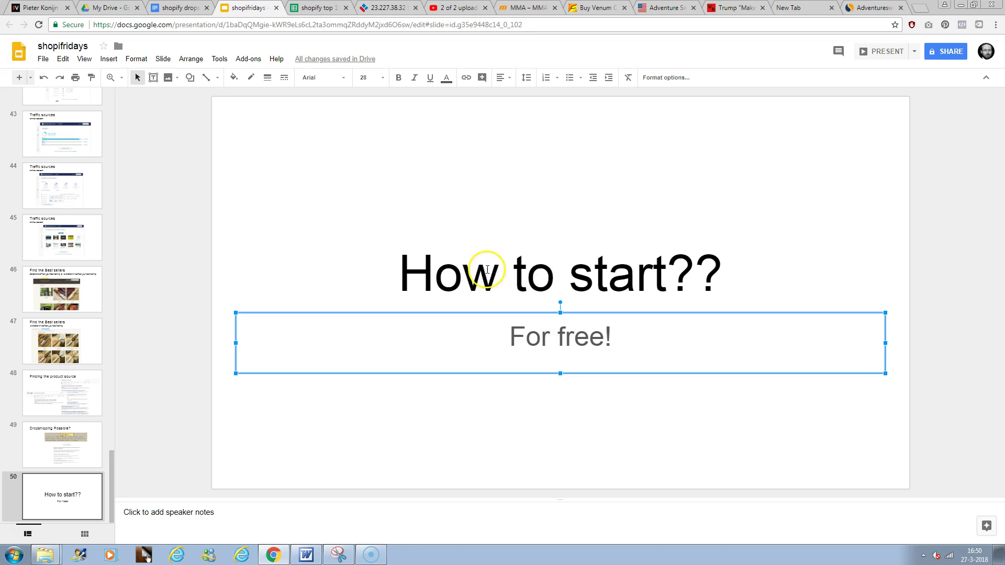
Step: Step back through slides 47, 46 and 45 to slide 35, the Adventure Sworn Knives Shopify case study
click(71, 337)
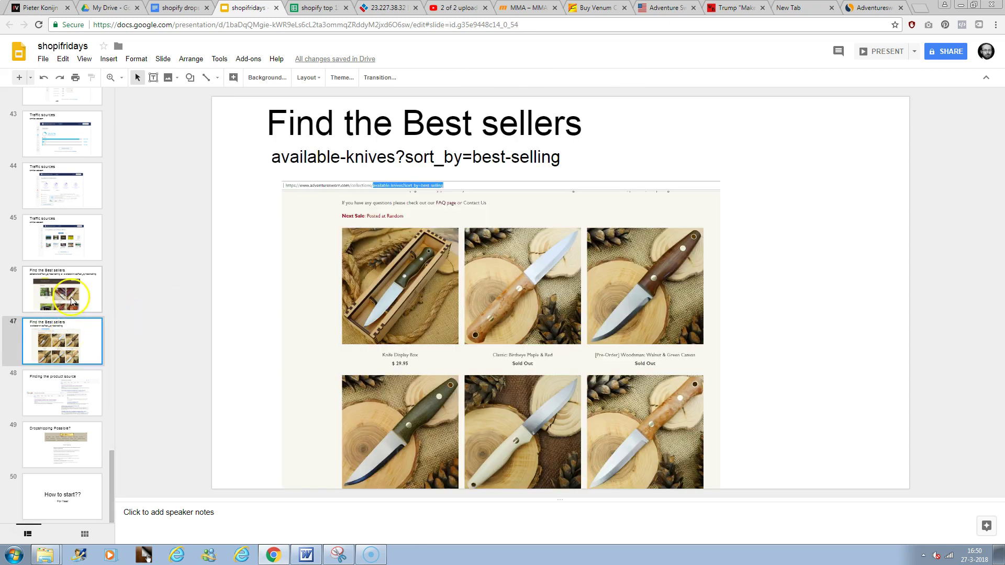
click(71, 301)
click(47, 240)
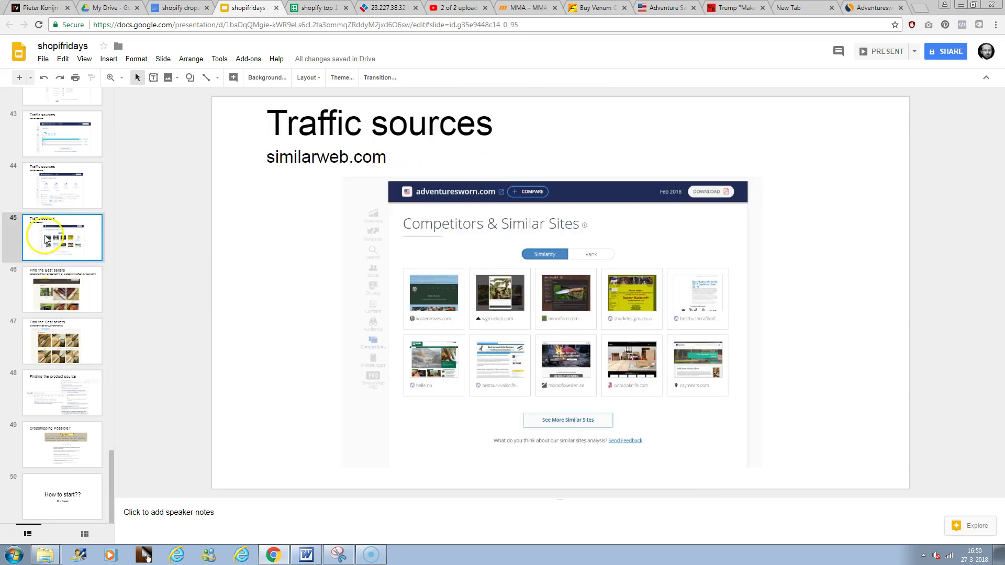
scroll(47, 240, up, 1)
scroll(52, 240, up, 5)
scroll(57, 241, up, 1)
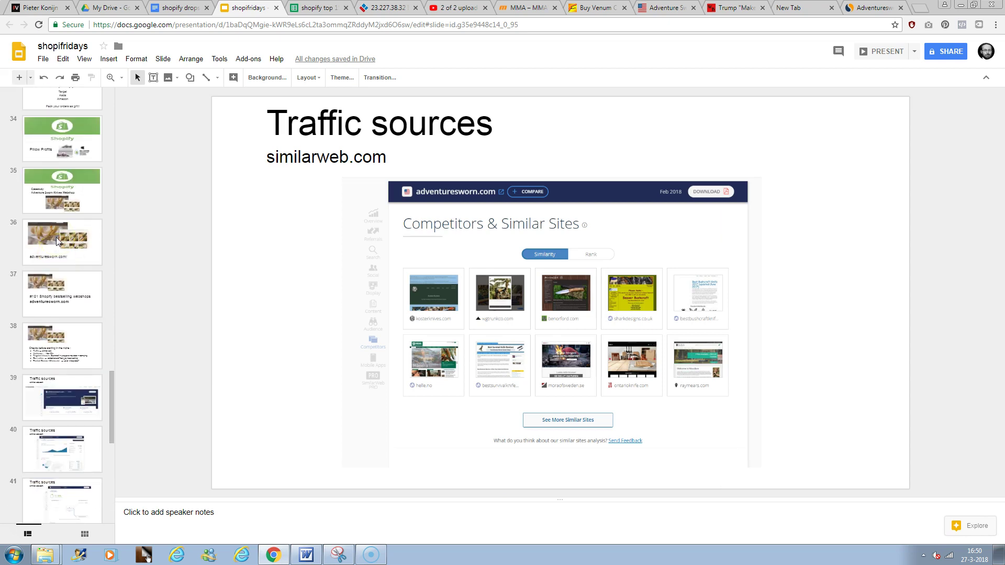
click(71, 199)
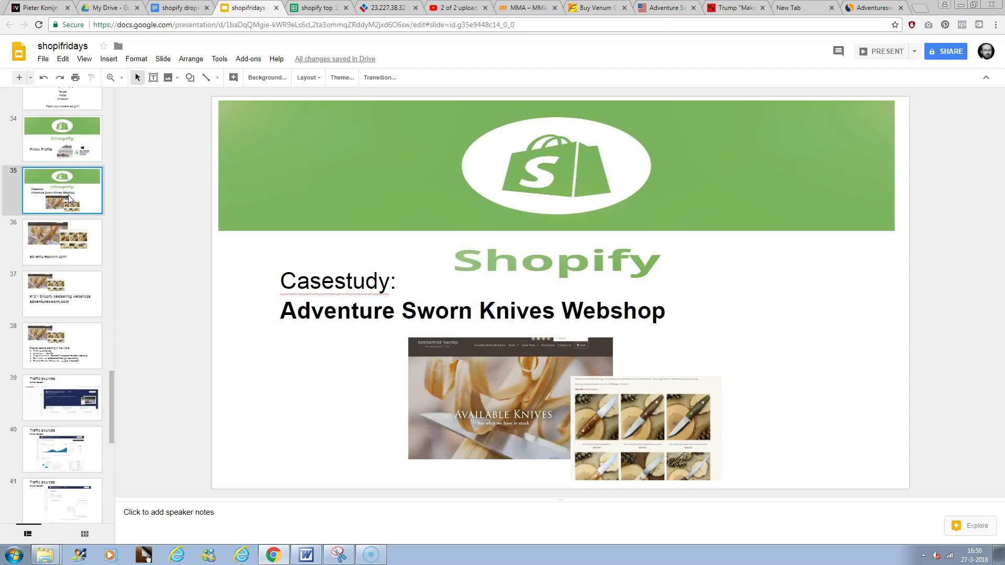